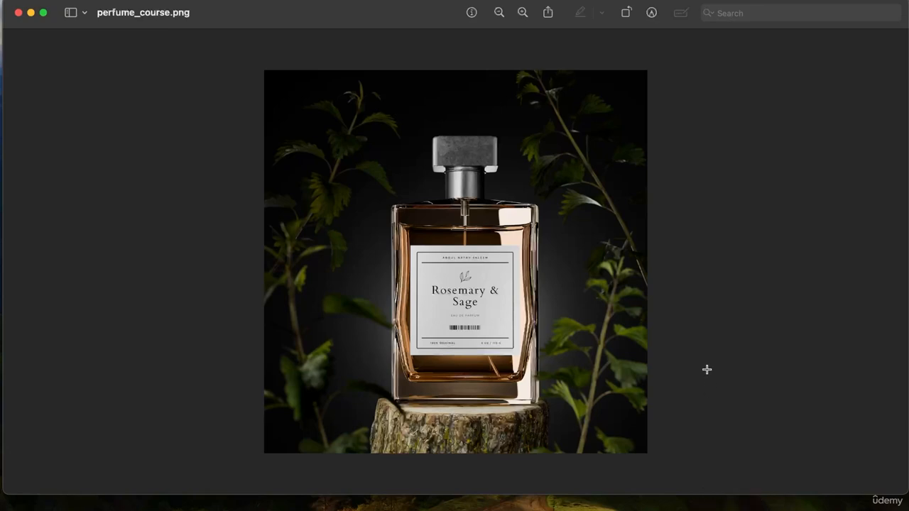
Switch from the image preview to Luminar Neo.
click(727, 506)
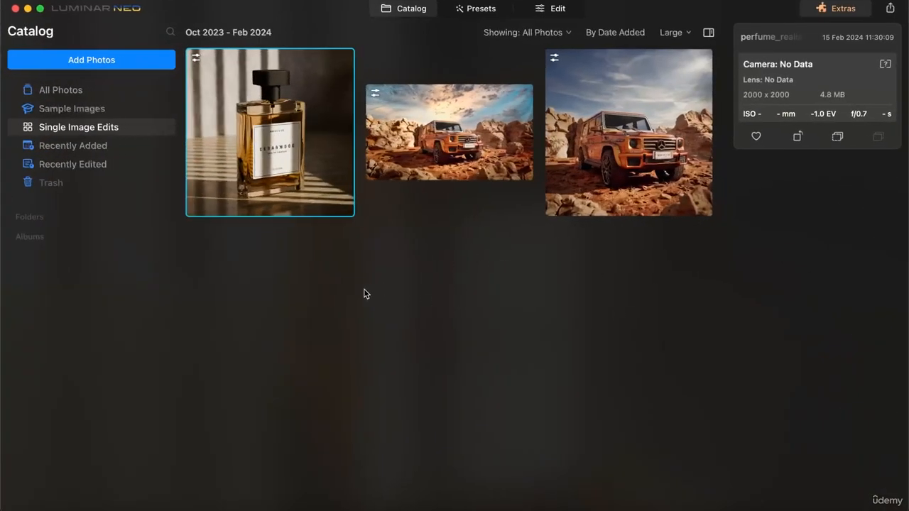
click(566, 504)
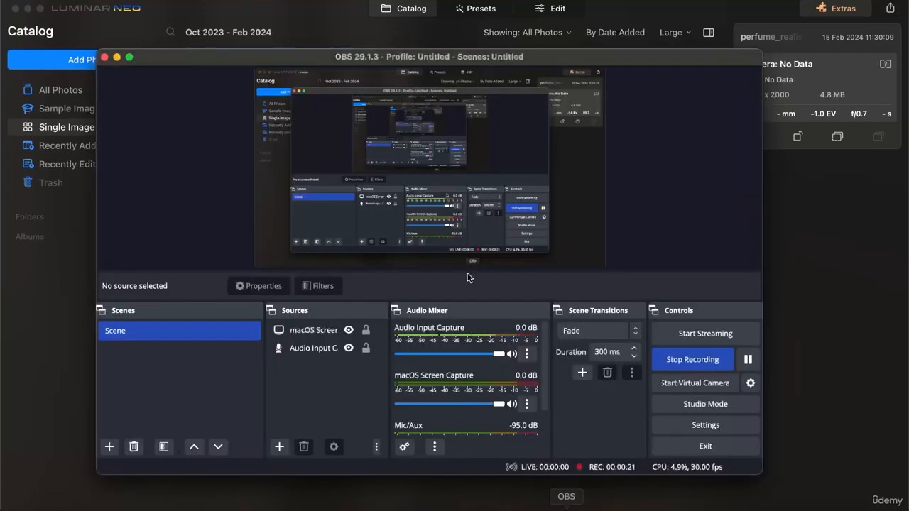
drag(429, 60, 512, 100)
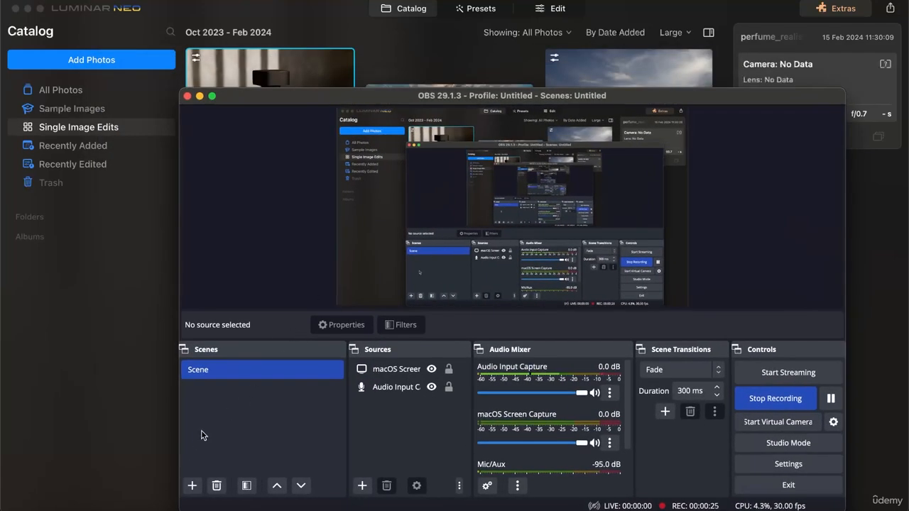
click(153, 423)
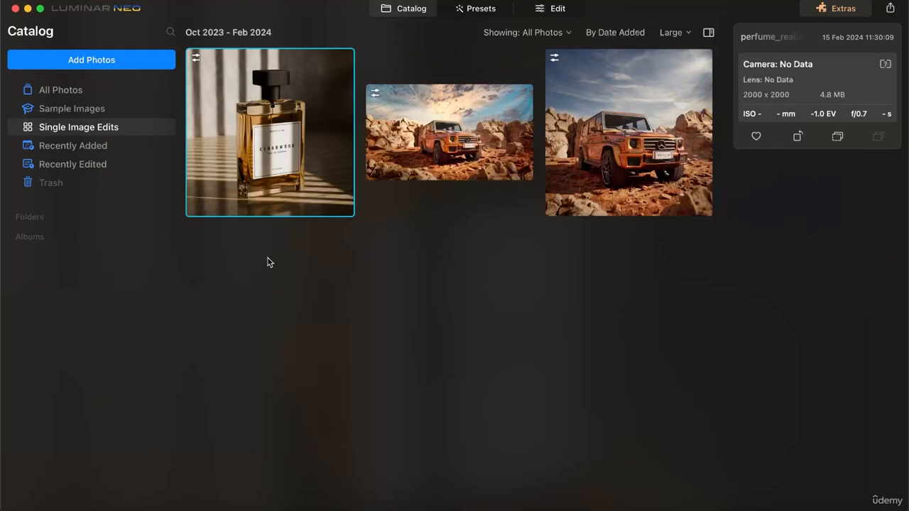
Add the photo perfume_course.png from the Desktop folder to the catalog.
click(110, 65)
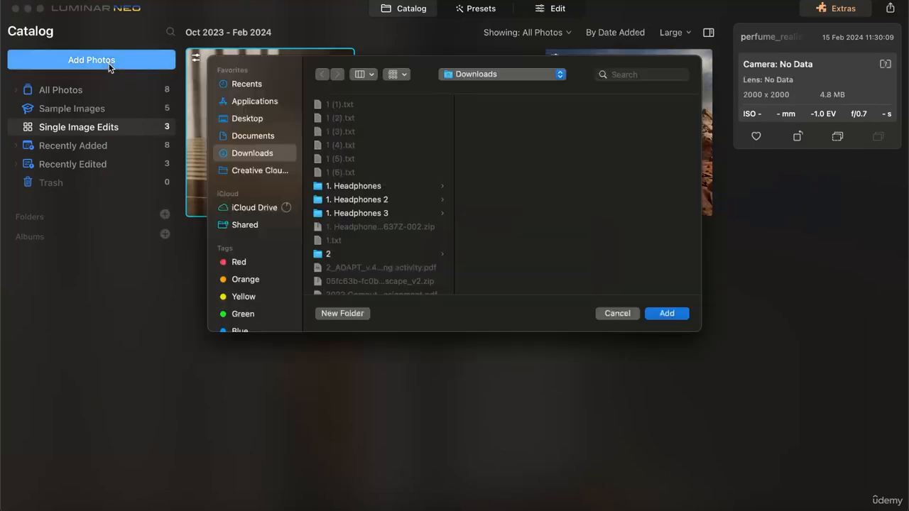
click(258, 120)
scroll(410, 210, down, 5)
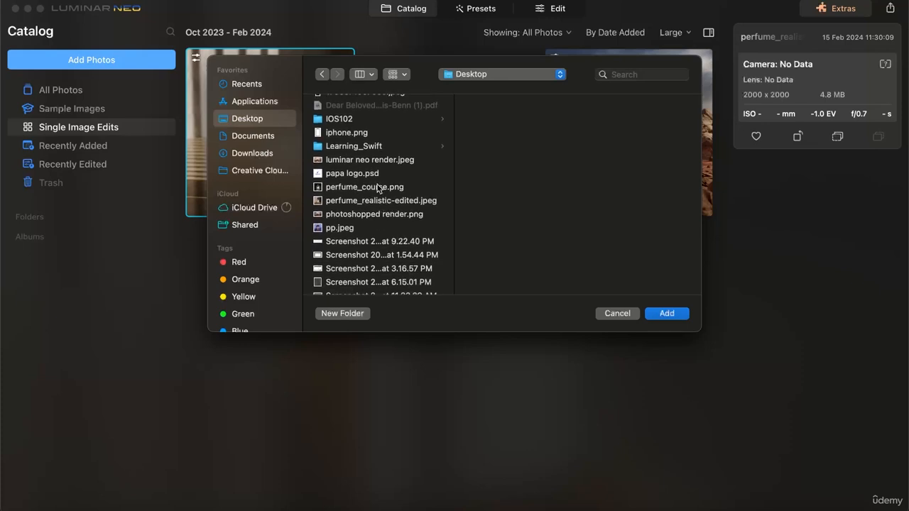
click(376, 189)
click(659, 315)
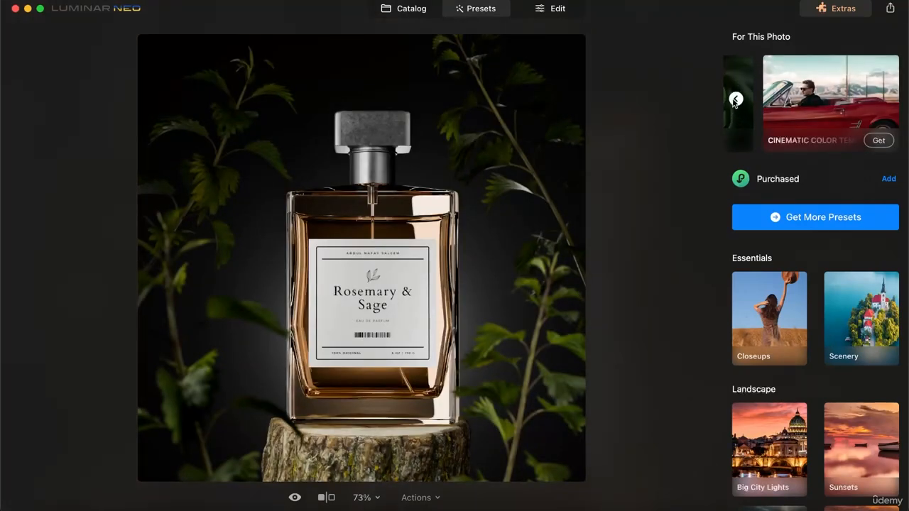
Browse the Objects and Filmatic preset collections suggested for the perfume photo.
click(736, 100)
click(736, 100)
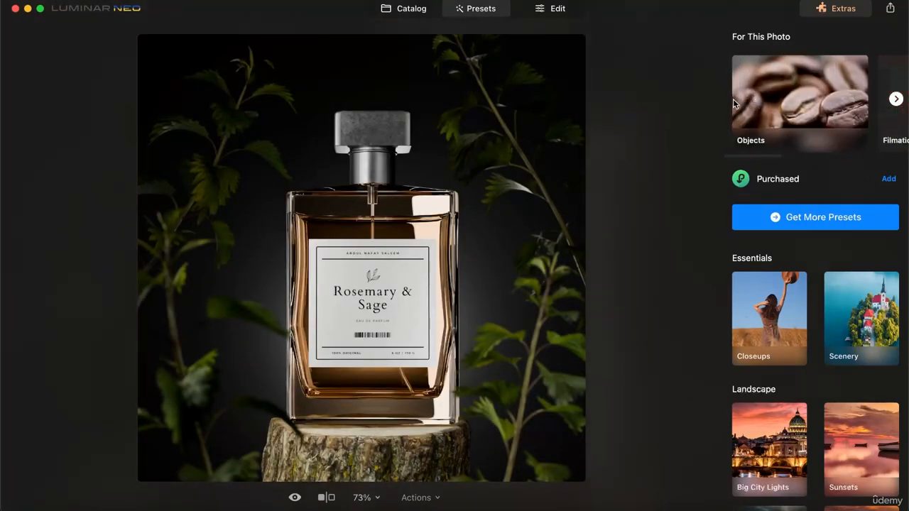
click(791, 114)
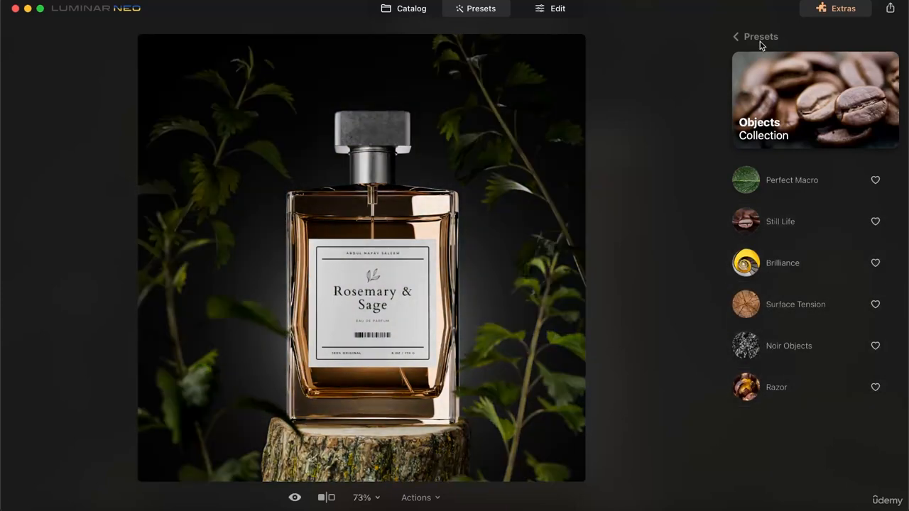
click(760, 41)
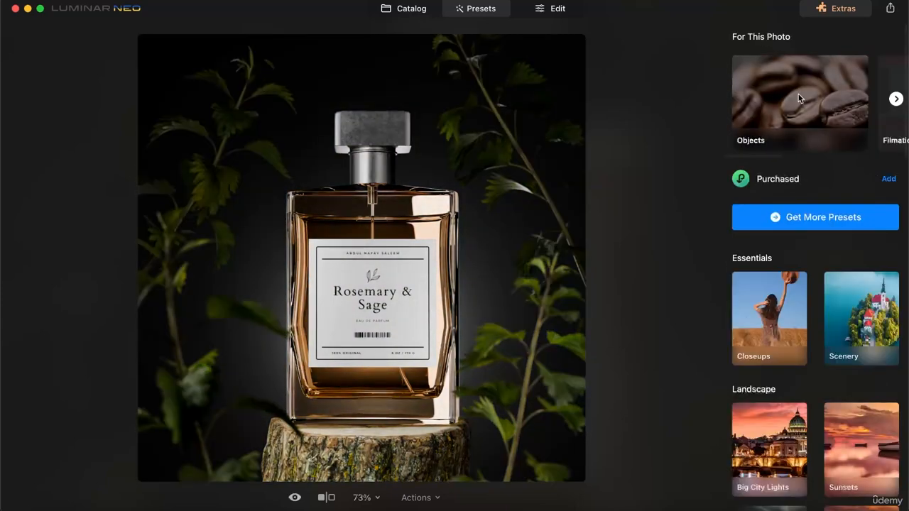
click(886, 97)
click(793, 107)
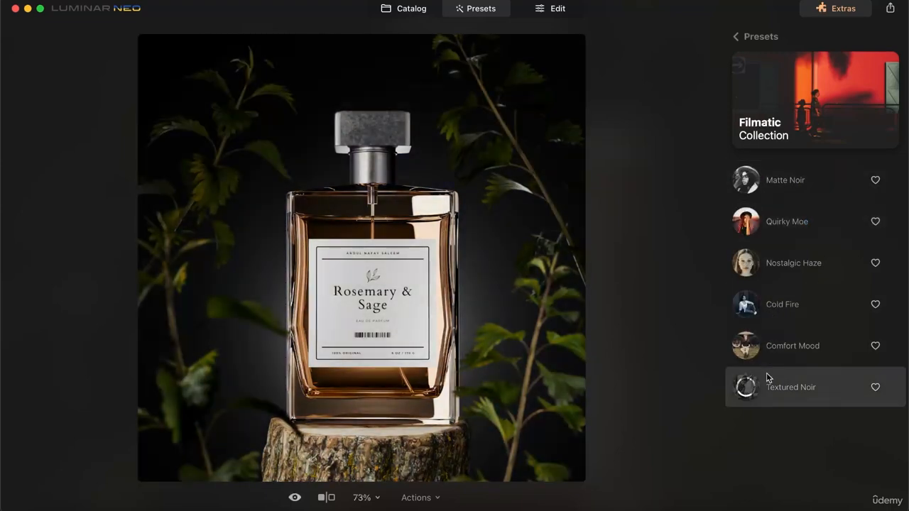
click(760, 41)
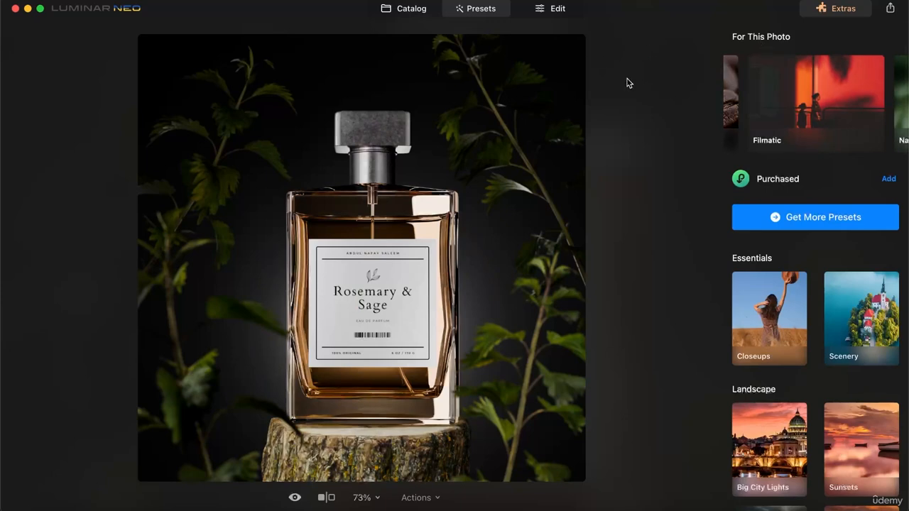
Start editing the perfume photo with the Develop tool and set Smart Contrast to 6.
click(551, 9)
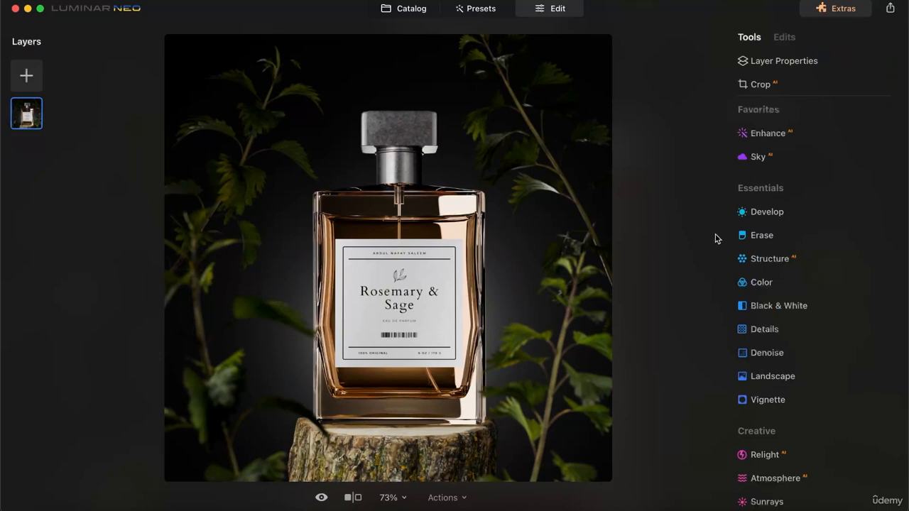
click(767, 212)
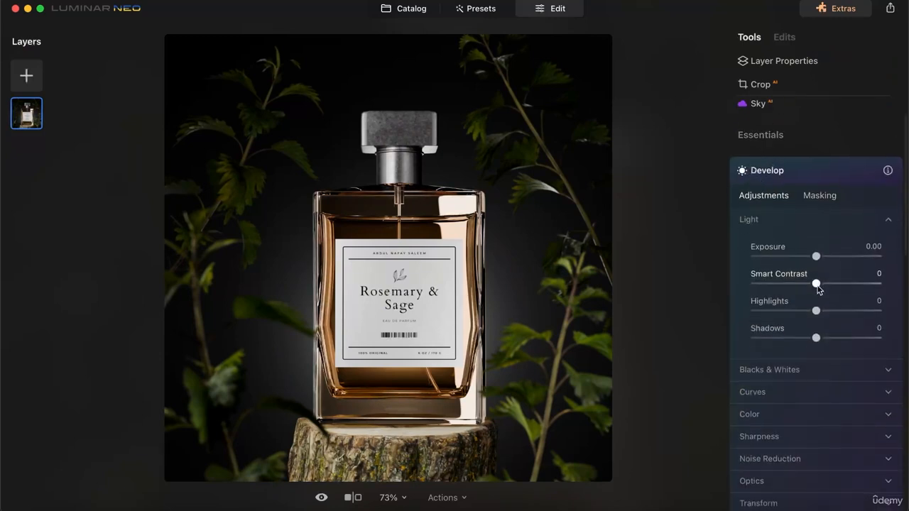
mouse_move(816, 283)
mouse_down()
mouse_move(830, 285)
mouse_move(820, 287)
mouse_up()
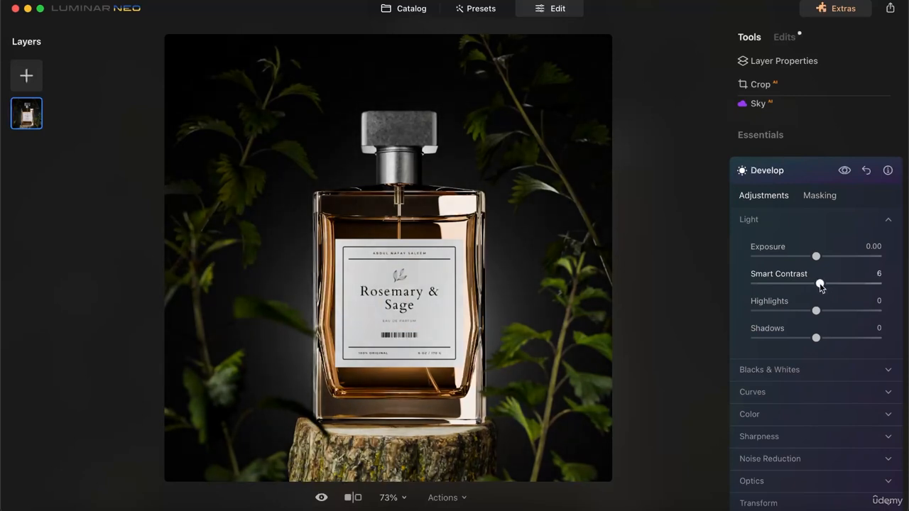
Raise the display brightness to its maximum.
key(XF86MonBrightnessUp)
key(XF86MonBrightnessUp)
key(XF86MonBrightnessUp)
key(XF86MonBrightnessUp)
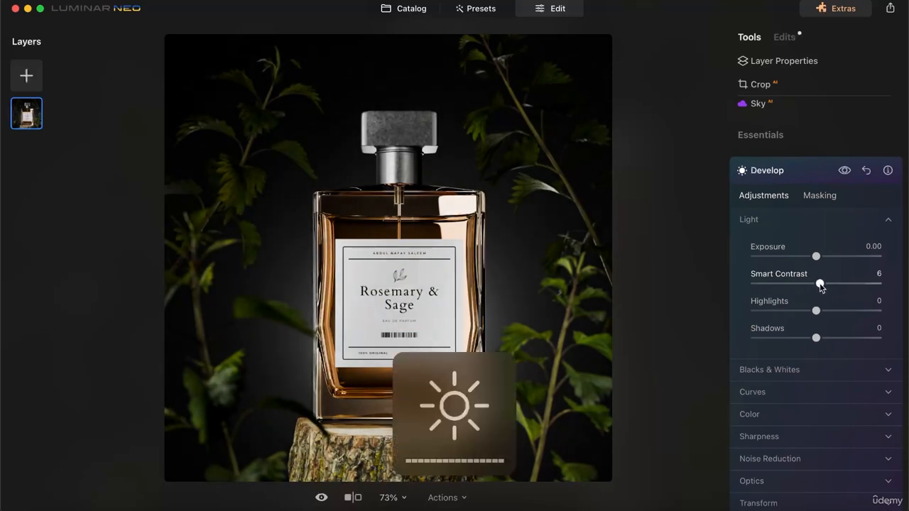
In Develop's Light adjustments, set Smart Contrast to 14, Highlights to -9 and Shadows to 6.
drag(820, 286, 823, 286)
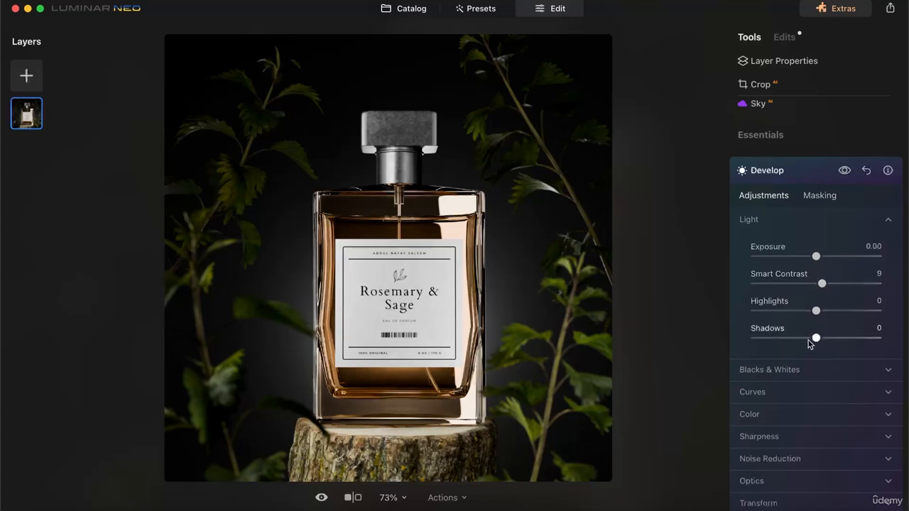
mouse_move(814, 338)
mouse_down()
mouse_move(844, 337)
mouse_move(818, 338)
mouse_up()
drag(816, 311, 826, 285)
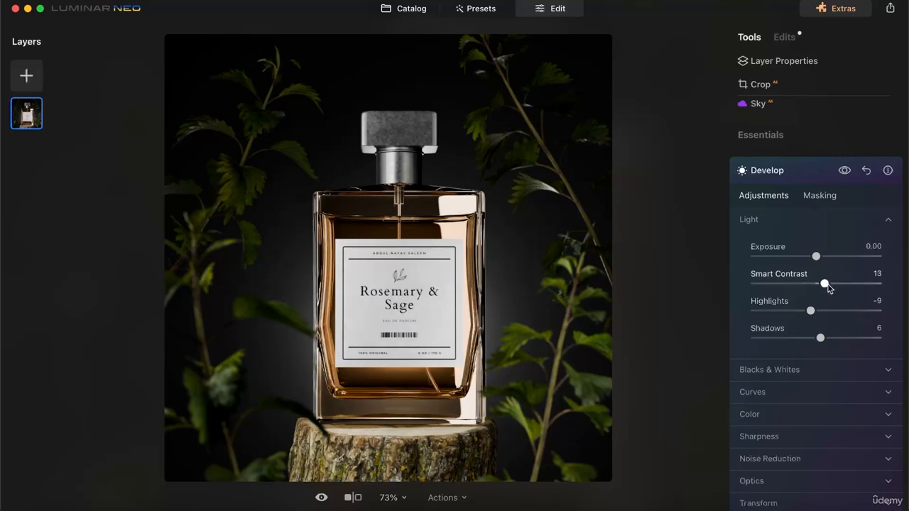
In Develop's Color adjustments, set Vibrance to -11.
scroll(799, 375, down, 2)
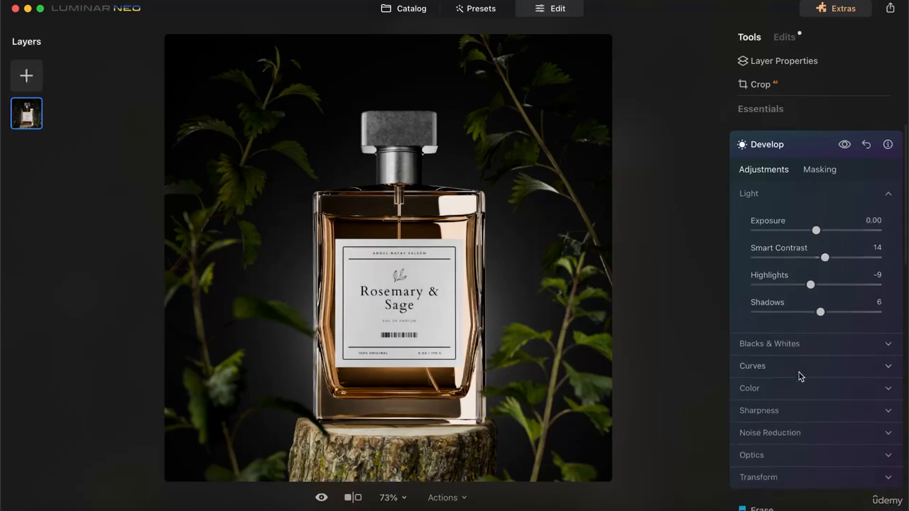
scroll(800, 376, down, 1)
click(740, 321)
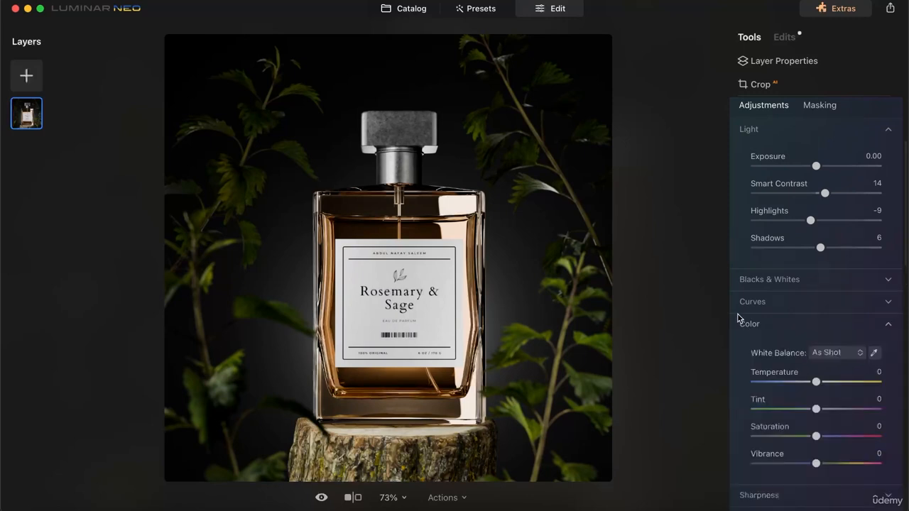
scroll(802, 371, down, 2)
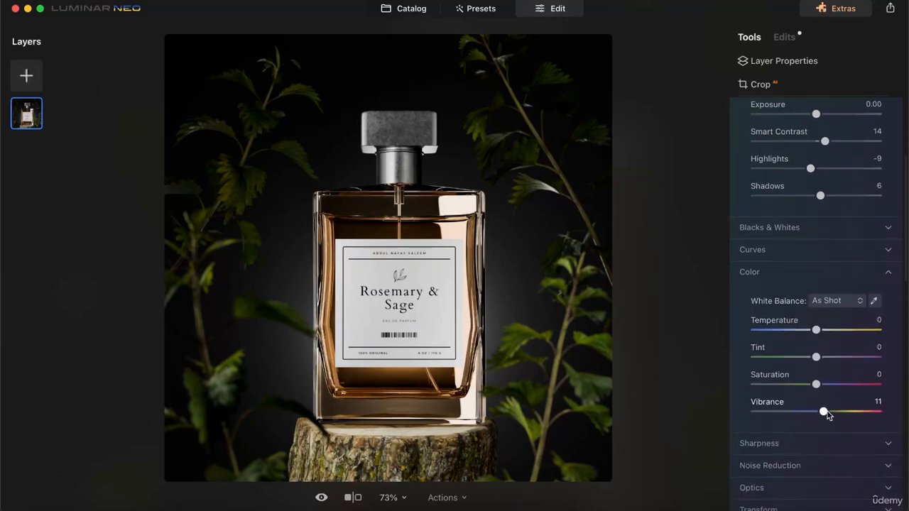
mouse_move(823, 413)
mouse_down()
mouse_move(799, 417)
mouse_move(810, 419)
mouse_up()
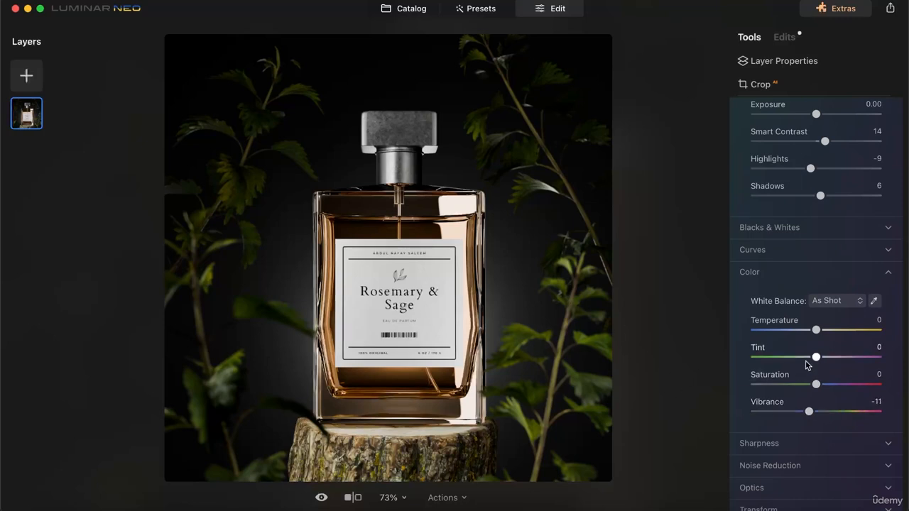
Set the Enhance AI Accent to 10 and compare the photo with its unedited version.
scroll(806, 365, down, 3)
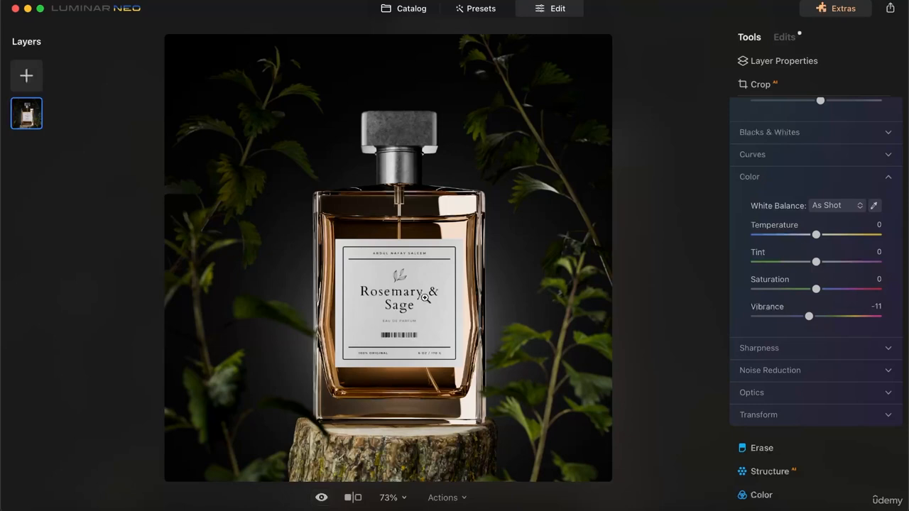
scroll(817, 317, down, 1)
scroll(819, 318, up, 5)
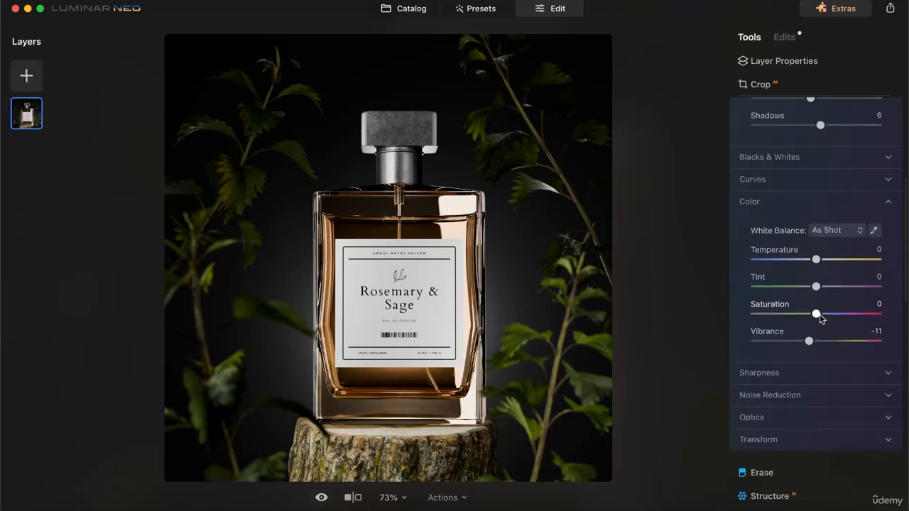
scroll(819, 318, up, 4)
scroll(819, 318, down, 4)
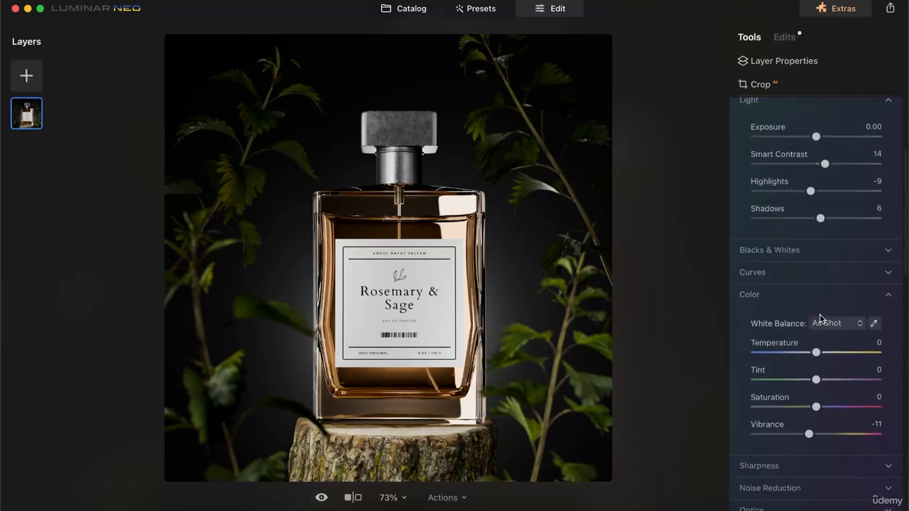
scroll(819, 316, up, 5)
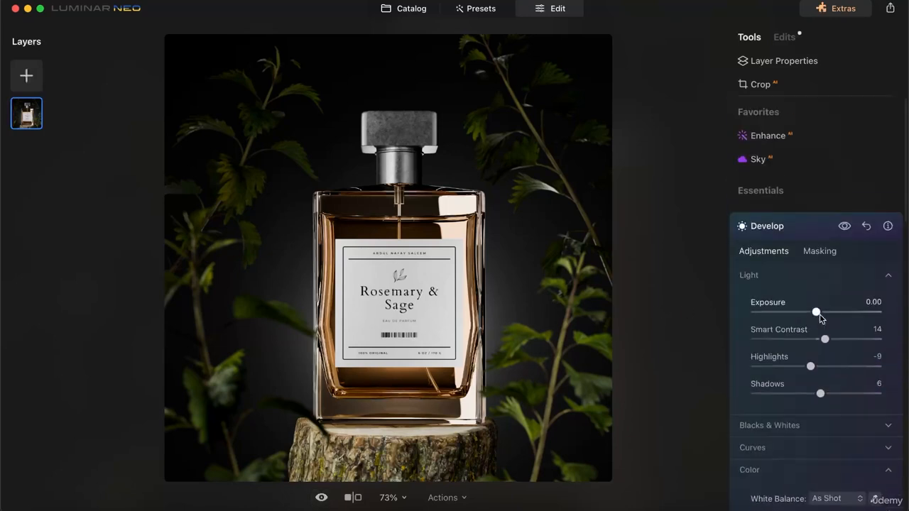
click(762, 141)
mouse_move(754, 211)
mouse_down()
mouse_move(826, 210)
mouse_move(840, 222)
mouse_move(769, 217)
mouse_up()
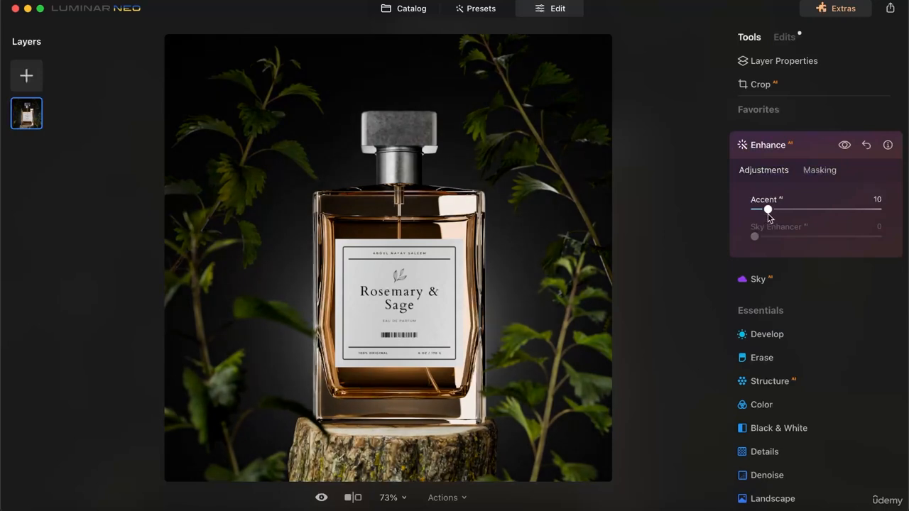
click(323, 499)
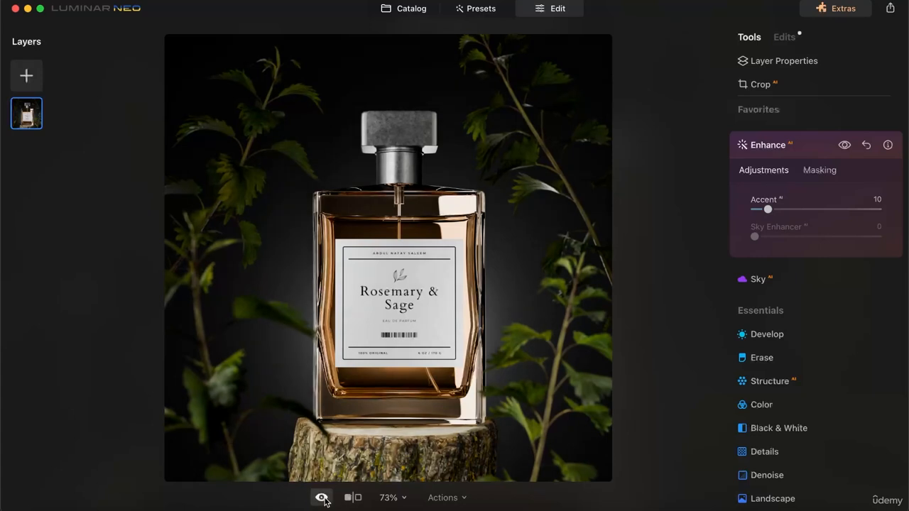
Apply Film Grain to the perfume photo with an amount of 10.
scroll(798, 307, down, 3)
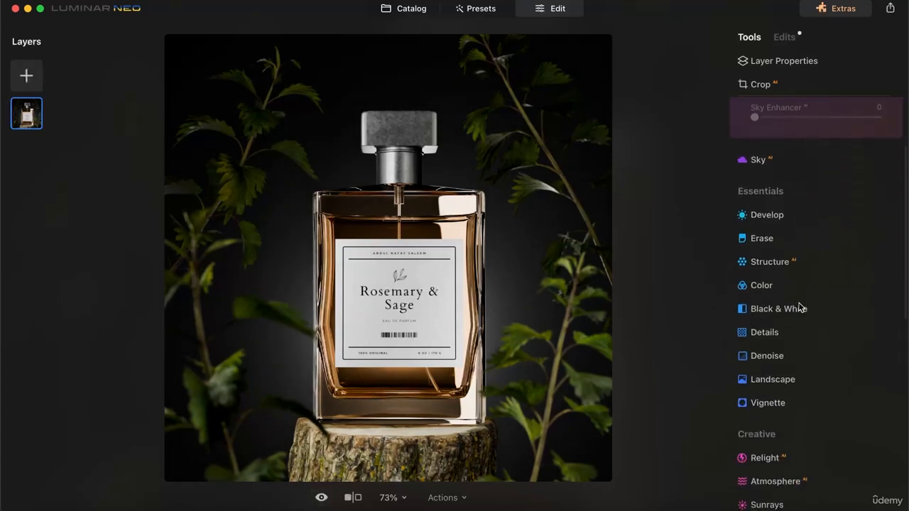
scroll(798, 307, down, 3)
scroll(799, 307, down, 2)
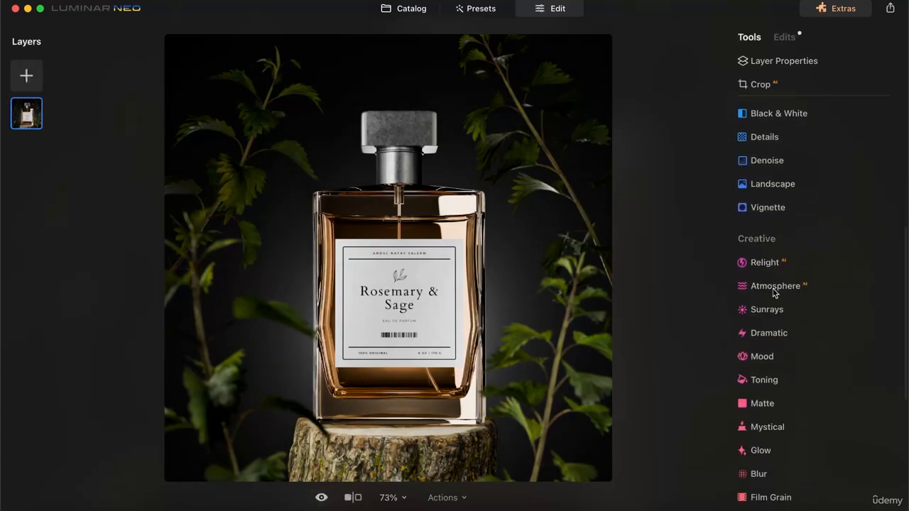
scroll(775, 290, down, 1)
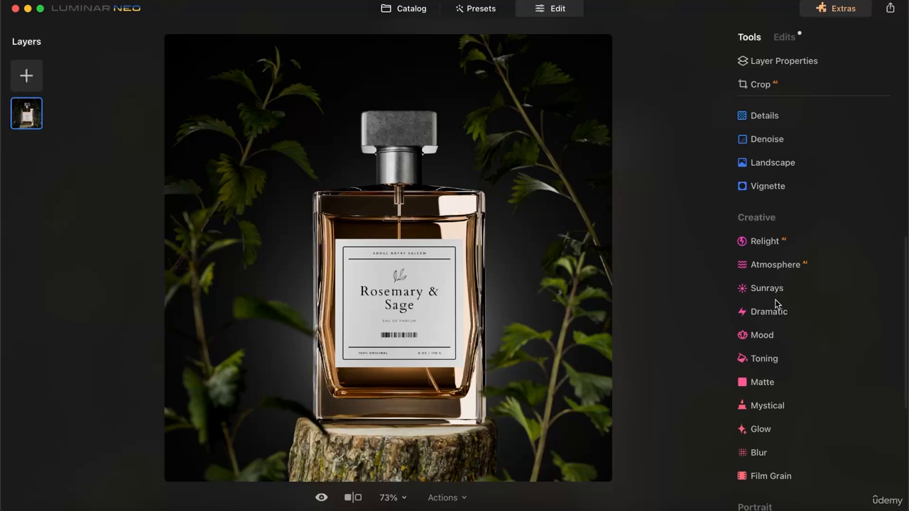
scroll(775, 304, down, 2)
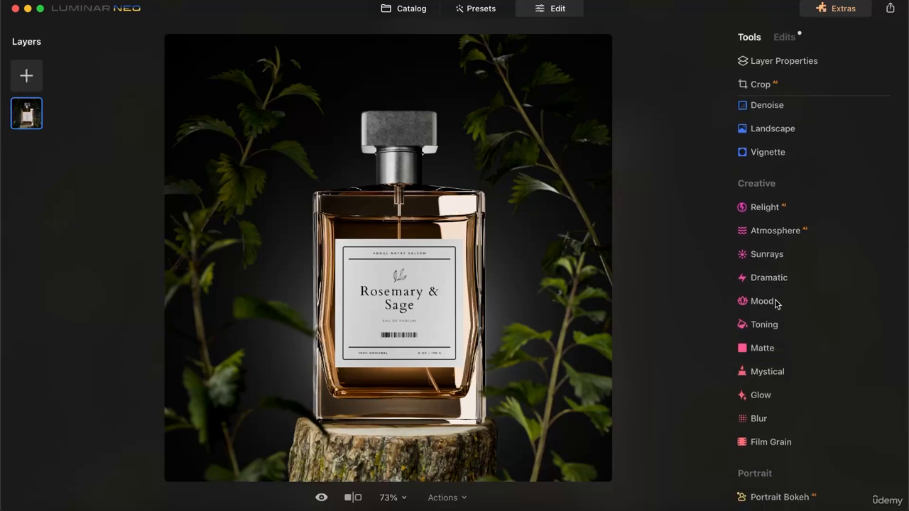
scroll(775, 303, down, 1)
click(758, 417)
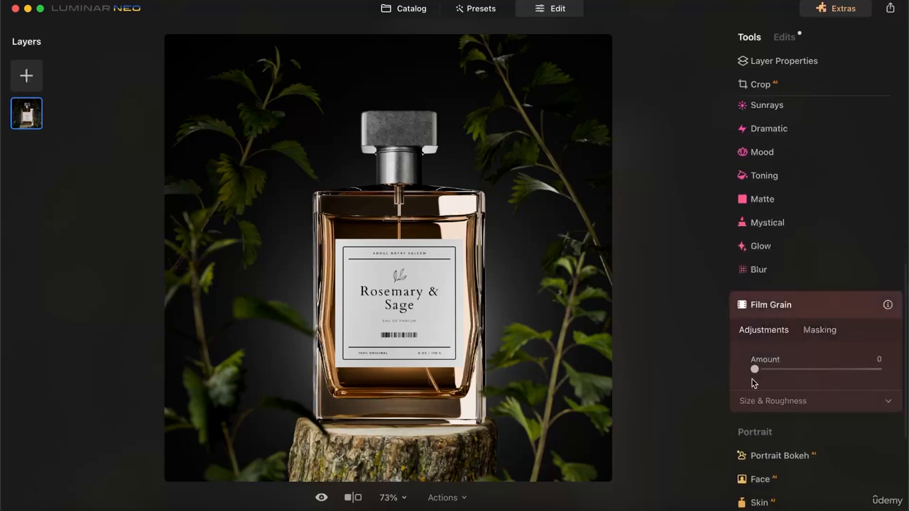
mouse_move(754, 370)
mouse_down()
mouse_move(791, 370)
mouse_move(768, 375)
mouse_up()
Inspect the grain on the bottle label up close and set the Film Grain amount back to 0.
scroll(410, 288, up, 10)
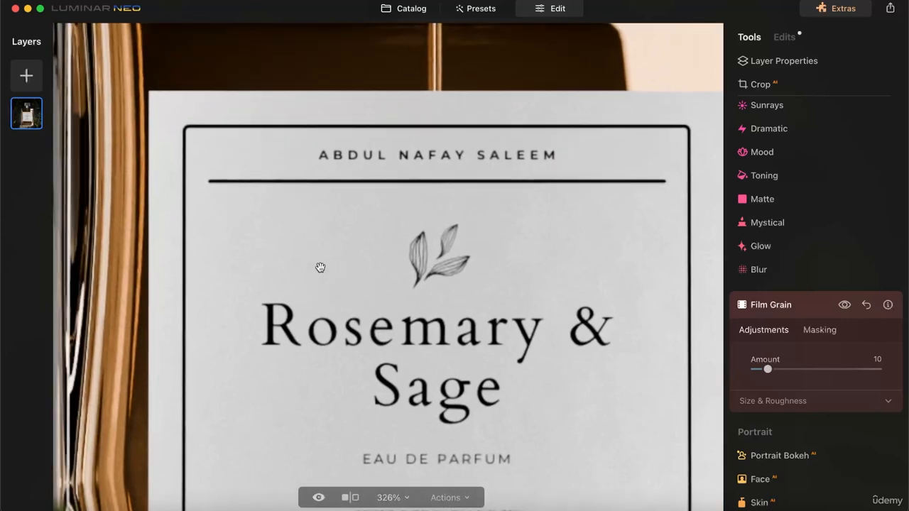
drag(767, 369, 721, 377)
scroll(248, 290, down, 3)
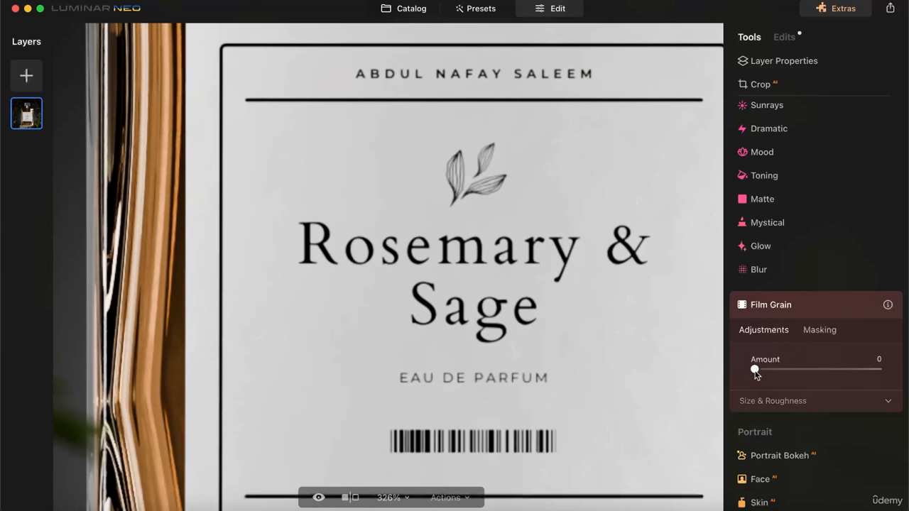
Set the Film Grain amount to 10 and inspect its effect on the bottle label and the whole photo.
drag(754, 370, 770, 377)
scroll(349, 305, down, 6)
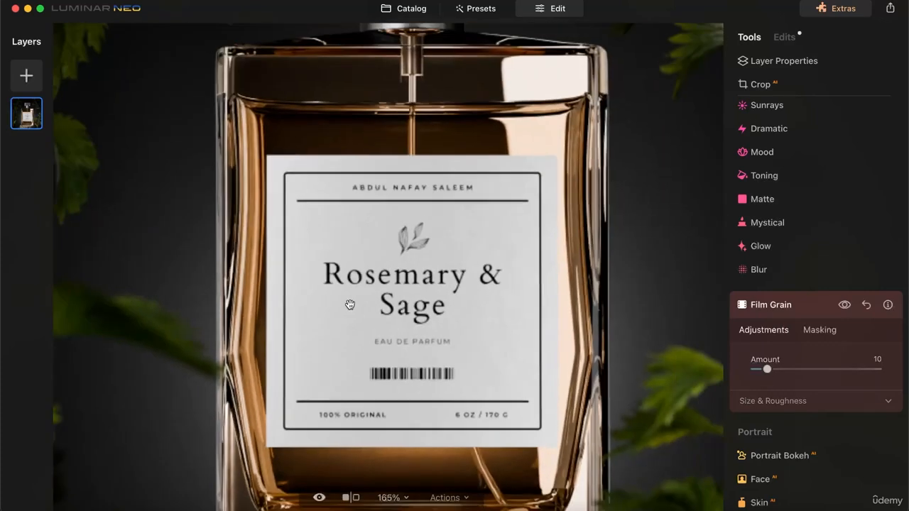
scroll(349, 305, up, 4)
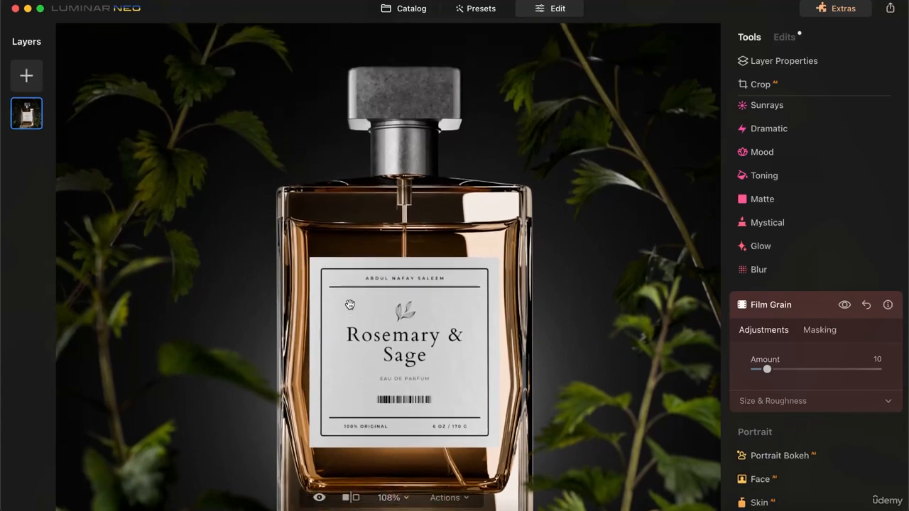
scroll(317, 315, down, 6)
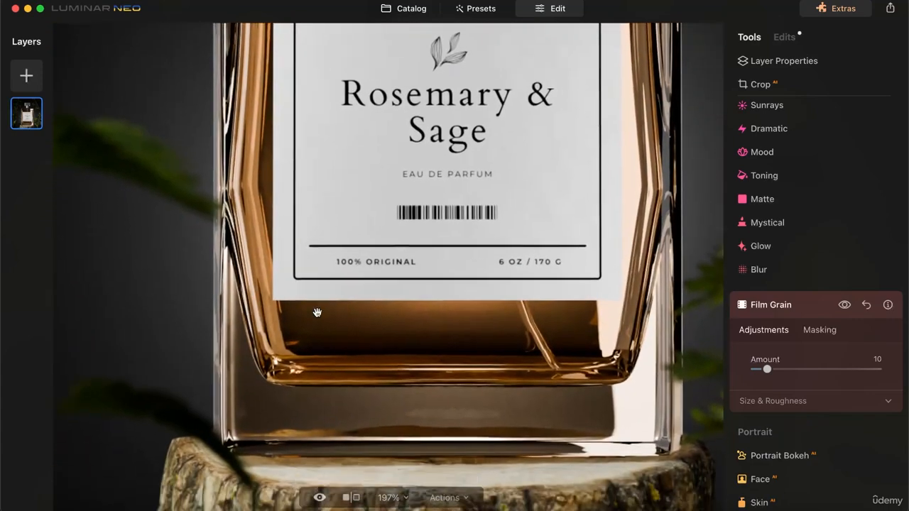
scroll(550, 316, down, 8)
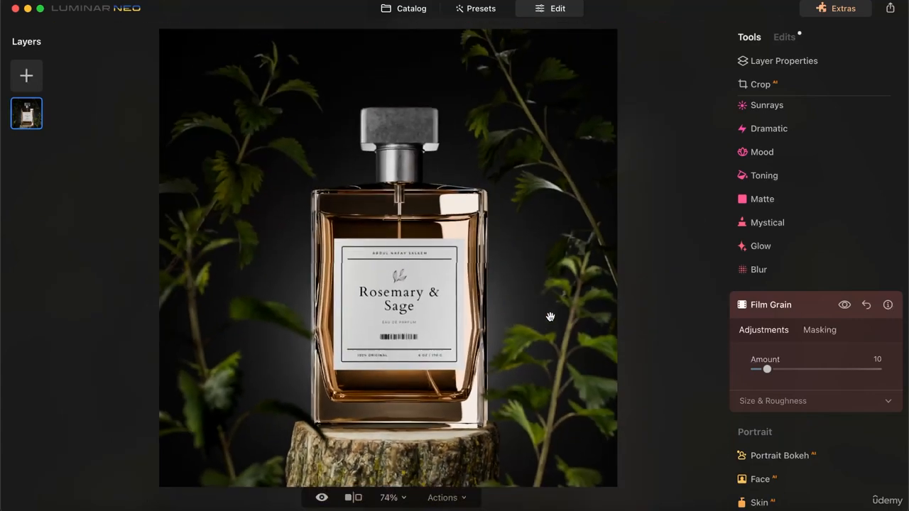
scroll(803, 448, down, 3)
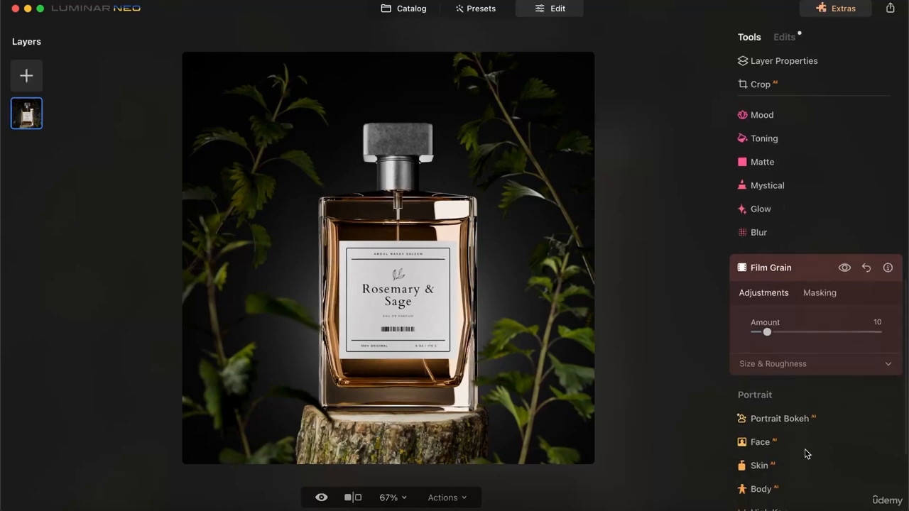
scroll(804, 453, up, 5)
scroll(804, 451, up, 3)
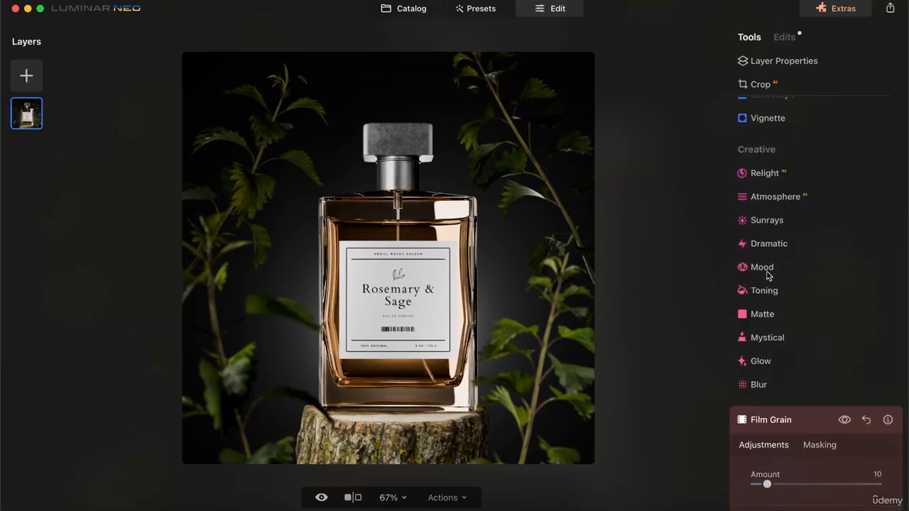
click(758, 297)
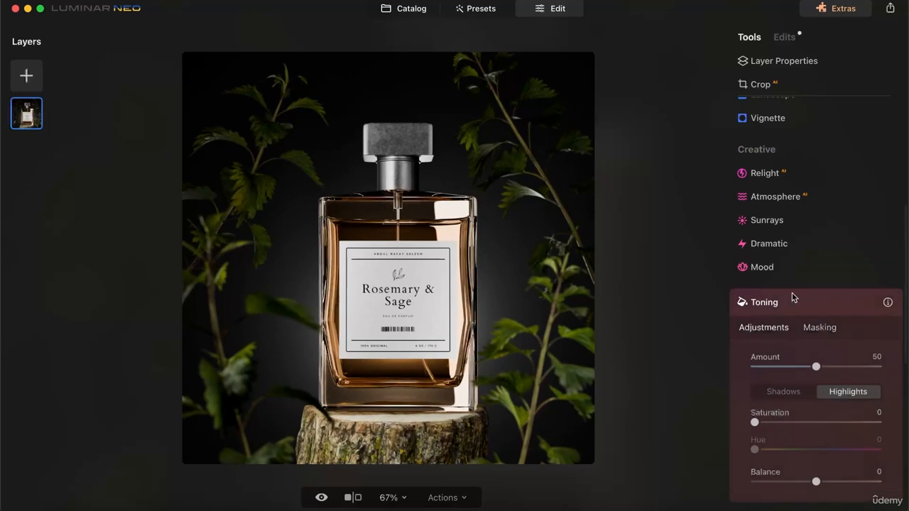
click(783, 304)
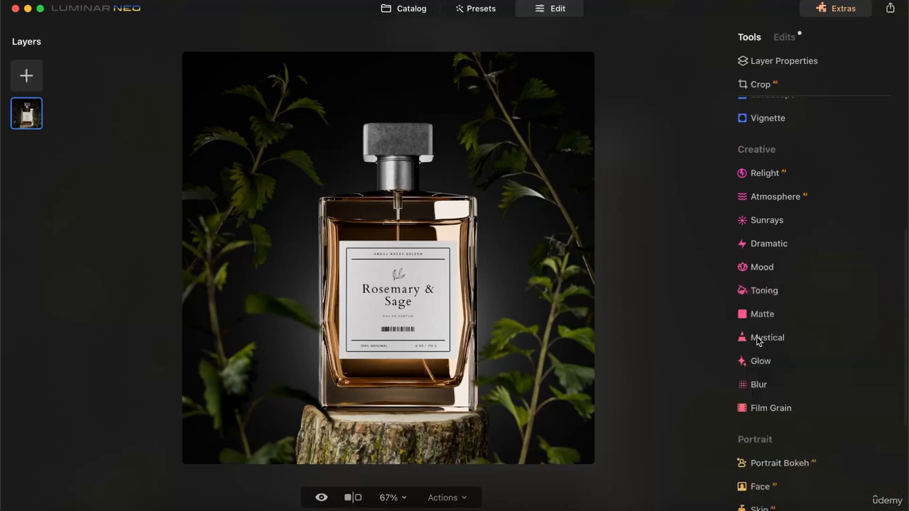
Add a Glow effect of type Glow with an amount of 5 and check it on the perfume bottle.
click(757, 362)
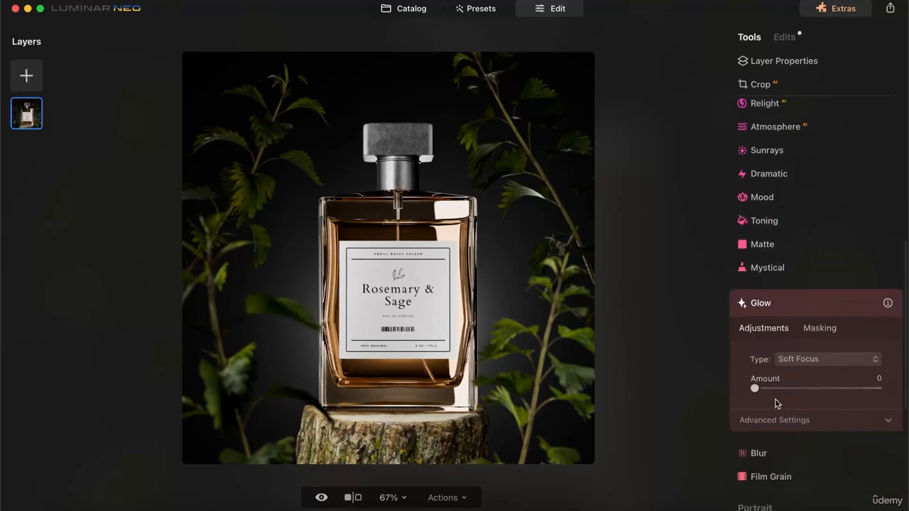
mouse_move(755, 382)
mouse_down()
mouse_move(772, 381)
mouse_move(756, 383)
mouse_up()
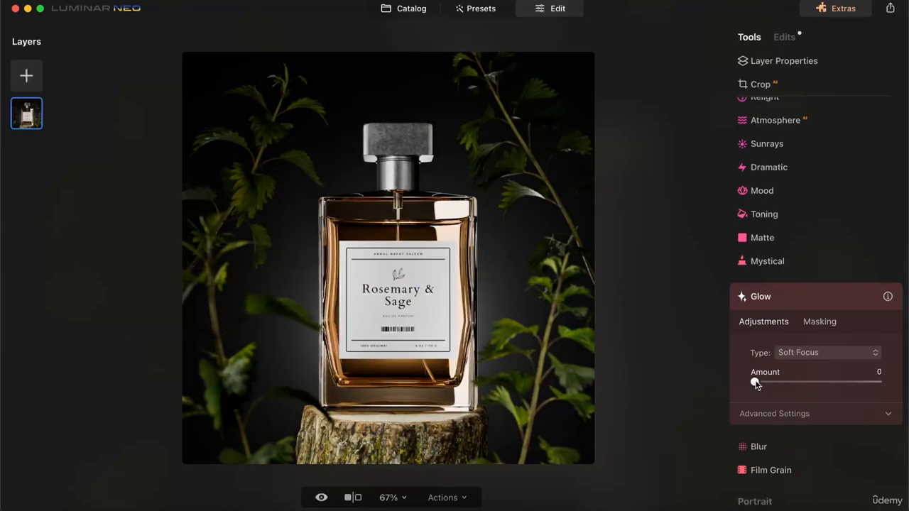
click(801, 350)
click(797, 382)
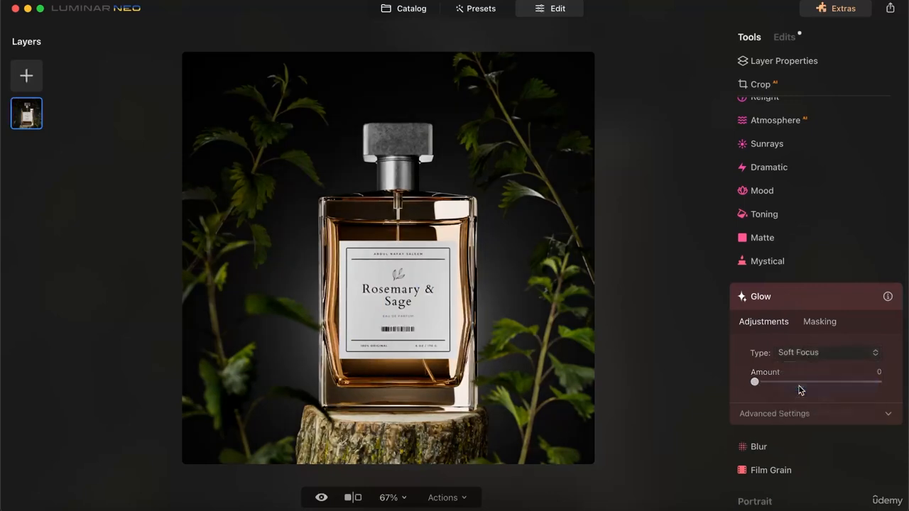
mouse_move(756, 379)
mouse_down()
mouse_move(818, 382)
mouse_move(749, 389)
mouse_move(776, 388)
mouse_move(763, 388)
mouse_up()
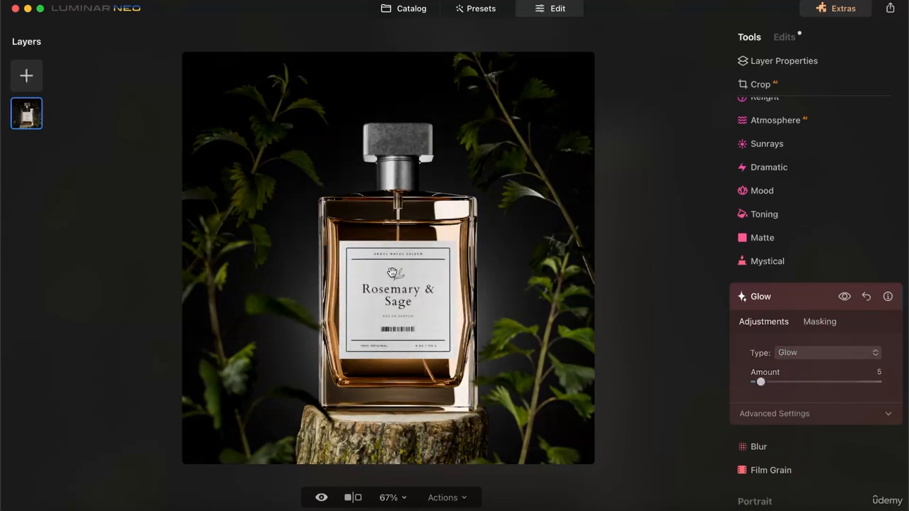
scroll(392, 273, up, 5)
scroll(392, 273, down, 5)
scroll(431, 282, up, 3)
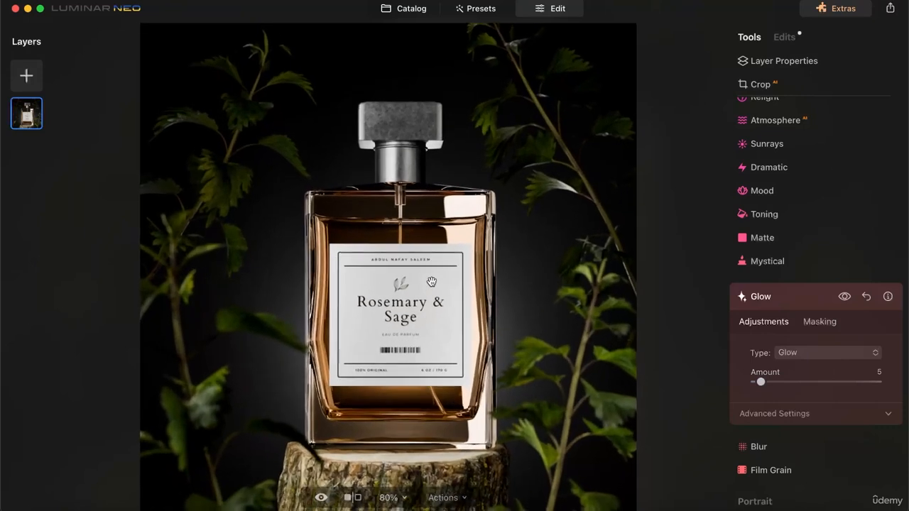
scroll(431, 281, down, 2)
scroll(781, 255, up, 2)
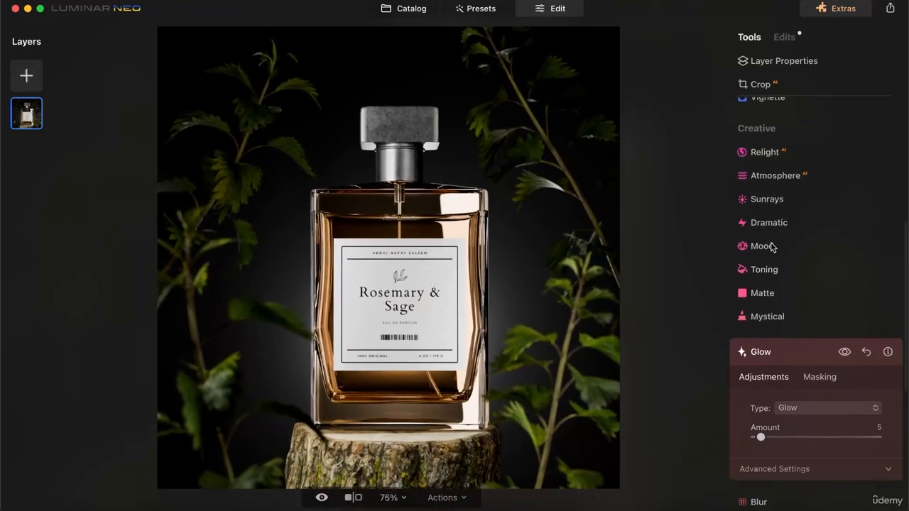
Darken the photo's edges with a Vignette amount of -46.
scroll(810, 252, up, 3)
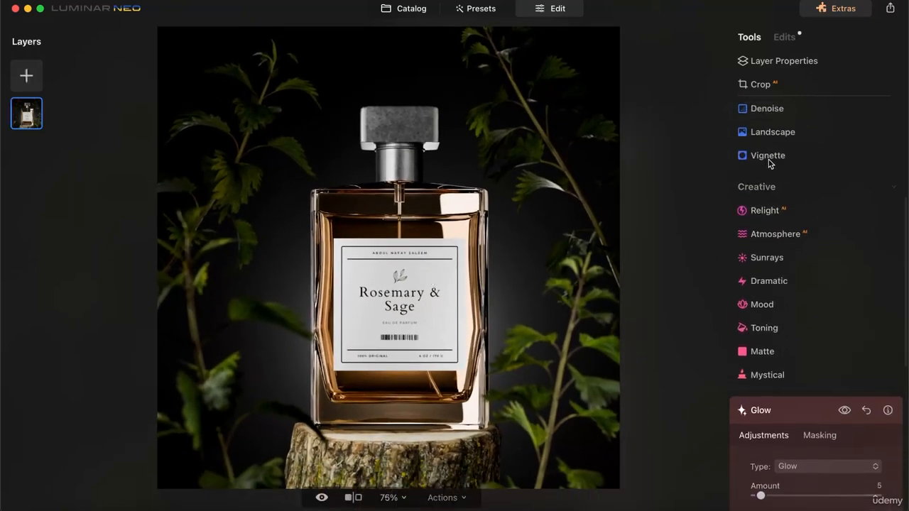
click(769, 162)
drag(816, 228, 787, 230)
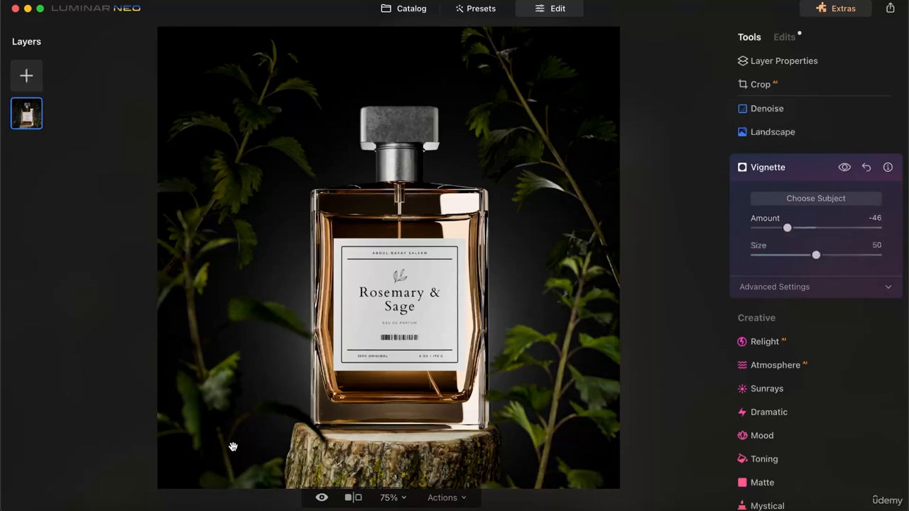
Set the Structure AI amount to 18, then compare the photo without Structure and with its unedited version.
scroll(790, 279, up, 5)
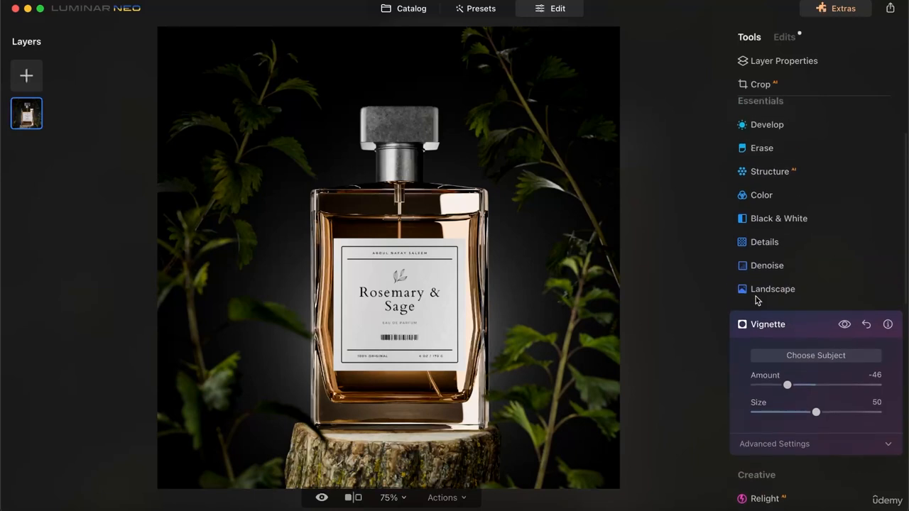
scroll(765, 279, up, 3)
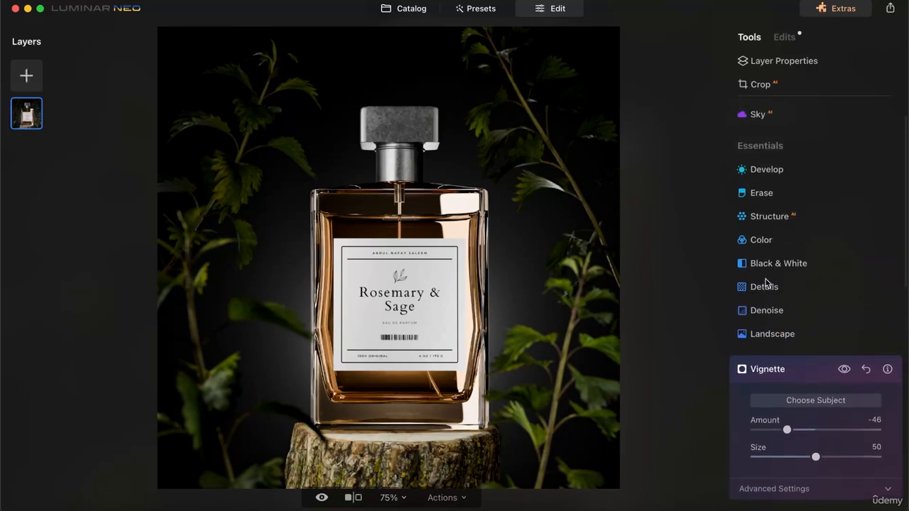
click(766, 252)
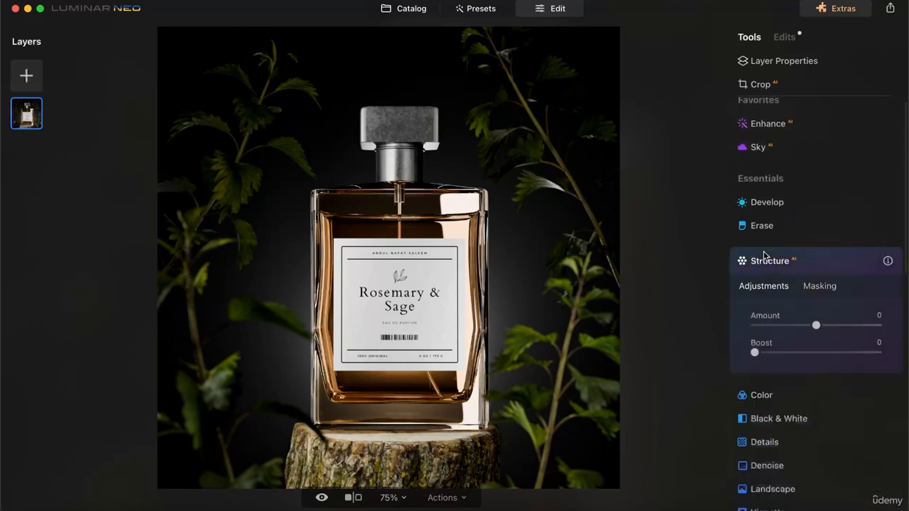
drag(816, 327, 886, 332)
drag(883, 329, 829, 328)
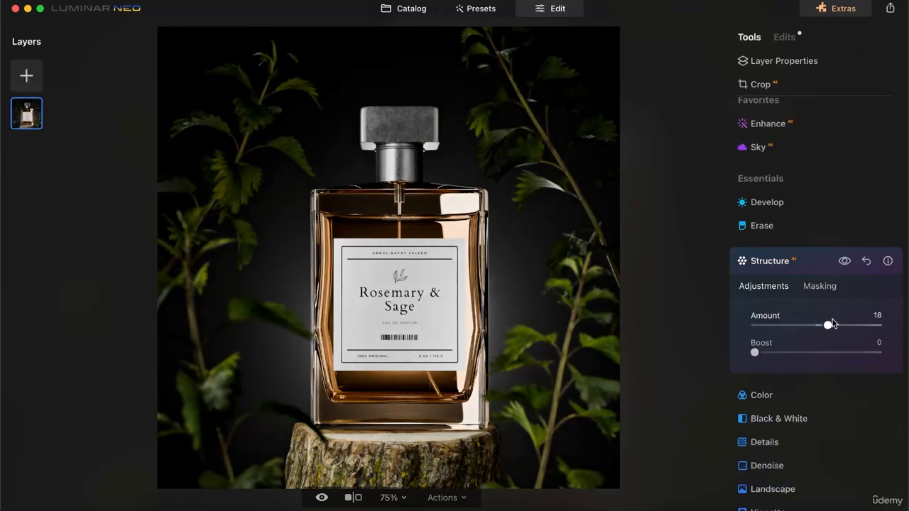
click(847, 264)
click(847, 264)
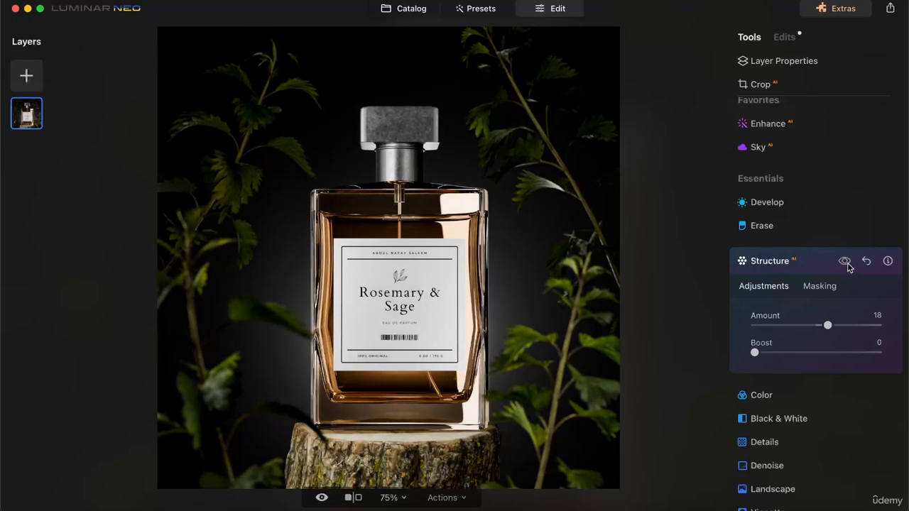
click(322, 498)
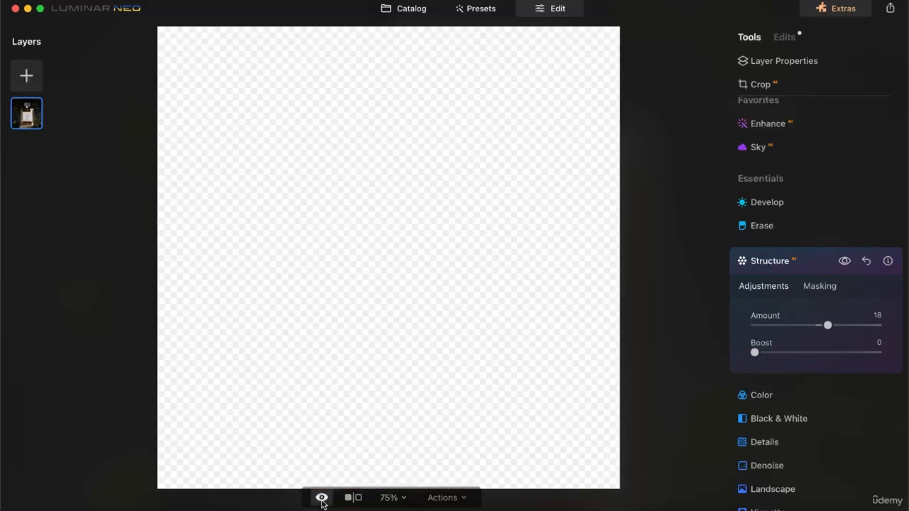
click(321, 500)
click(321, 500)
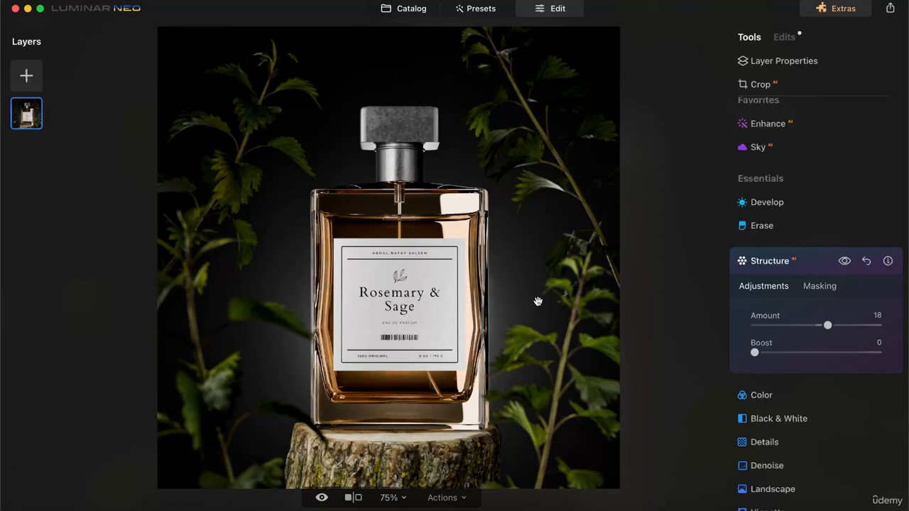
In the Details adjustments, set Small Details to 27, Medium Details to 28 and Large Details to 24.
scroll(808, 246, up, 1)
scroll(808, 246, up, 2)
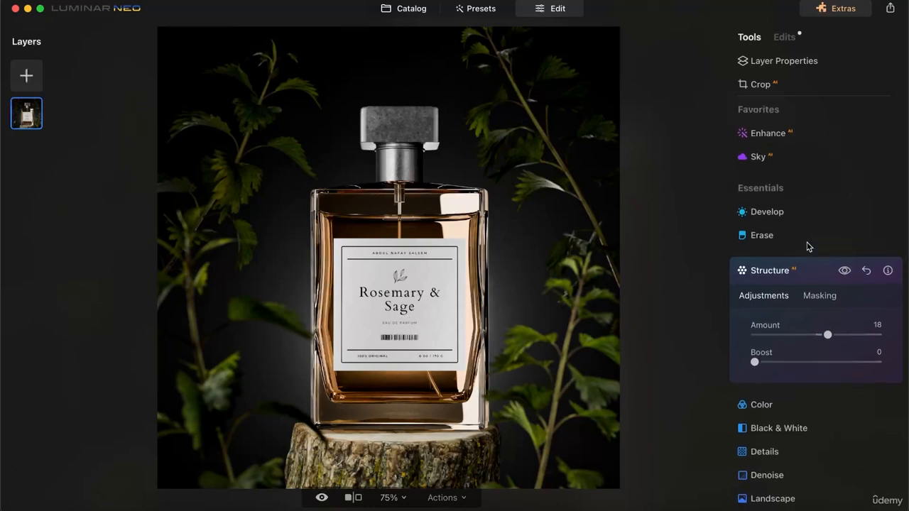
scroll(807, 246, down, 4)
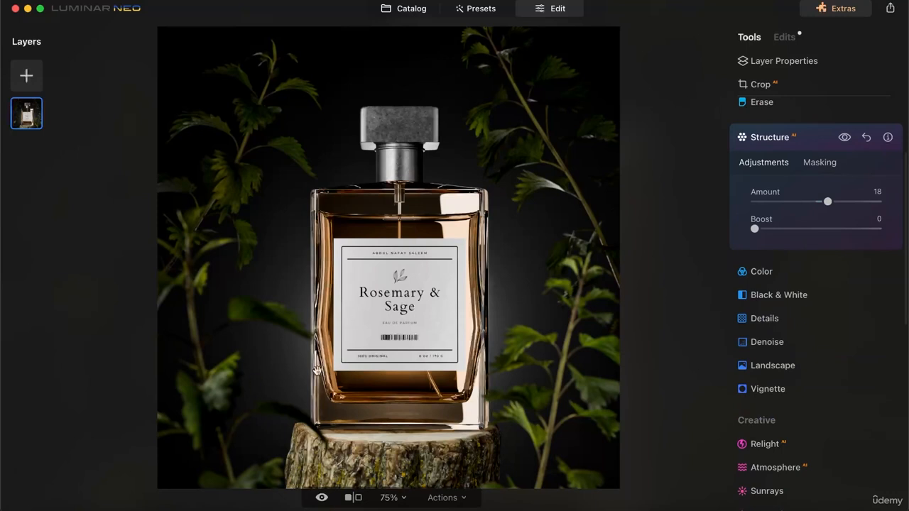
scroll(836, 363, down, 3)
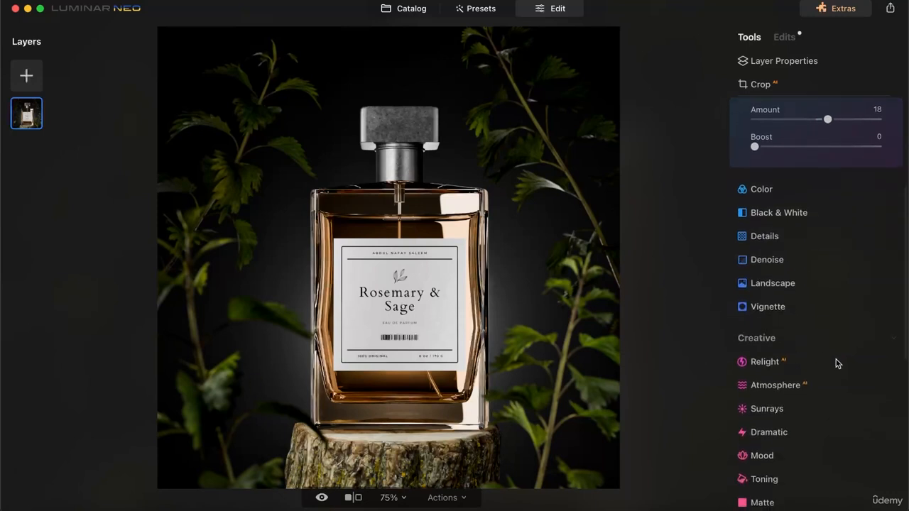
click(761, 235)
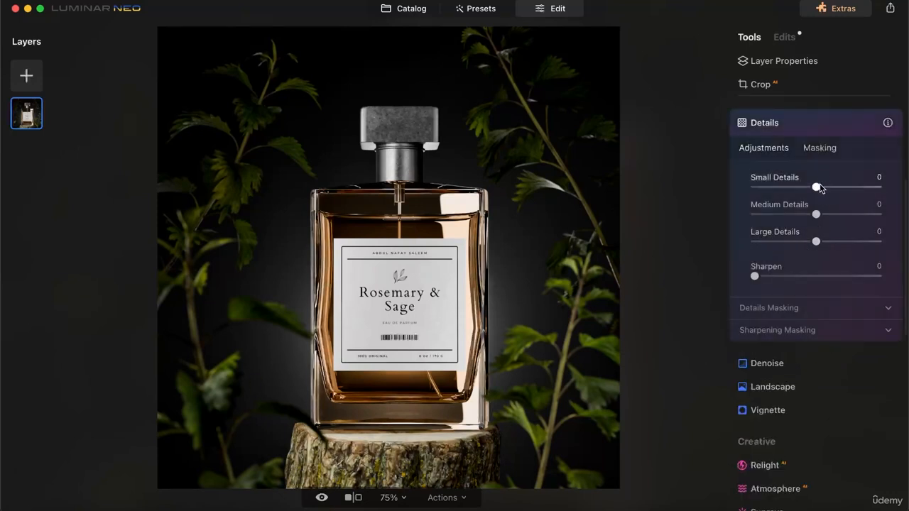
mouse_move(817, 187)
mouse_down()
mouse_move(845, 197)
mouse_move(833, 191)
mouse_up()
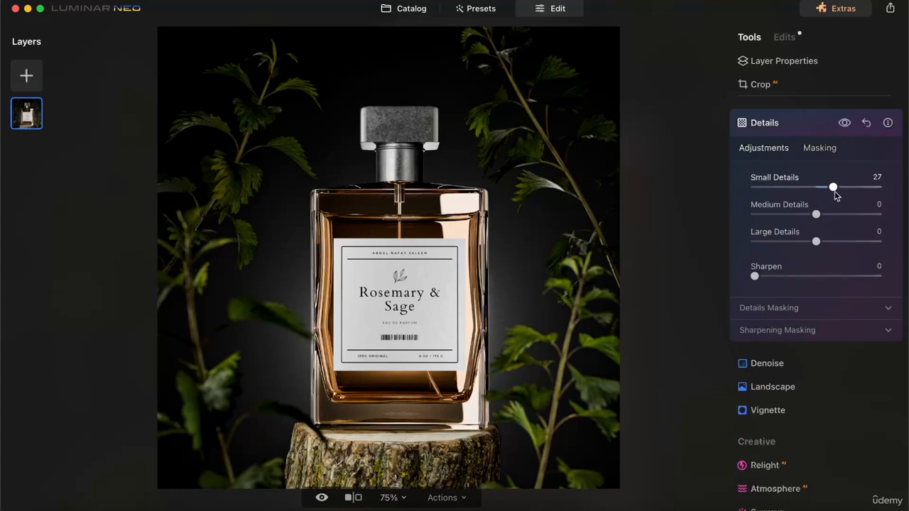
scroll(401, 466, up, 3)
scroll(400, 466, down, 2)
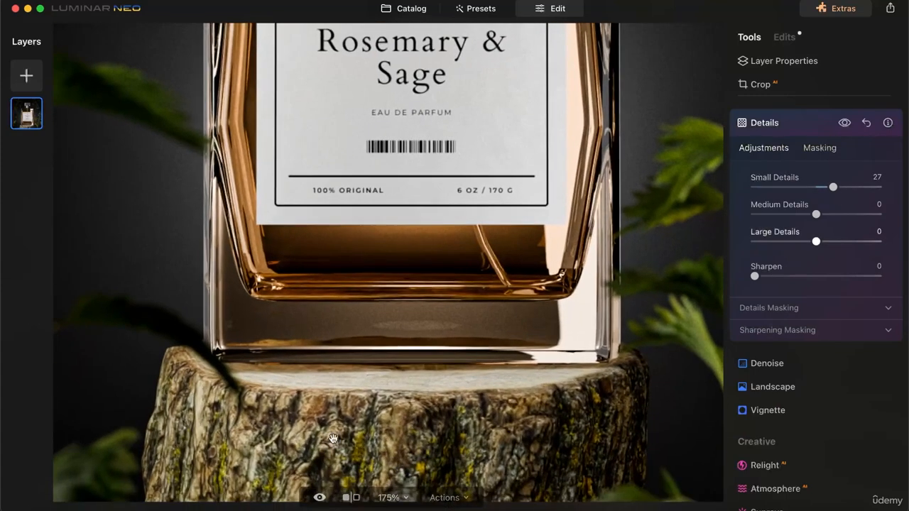
mouse_move(815, 215)
mouse_down()
mouse_move(852, 212)
mouse_move(833, 214)
mouse_up()
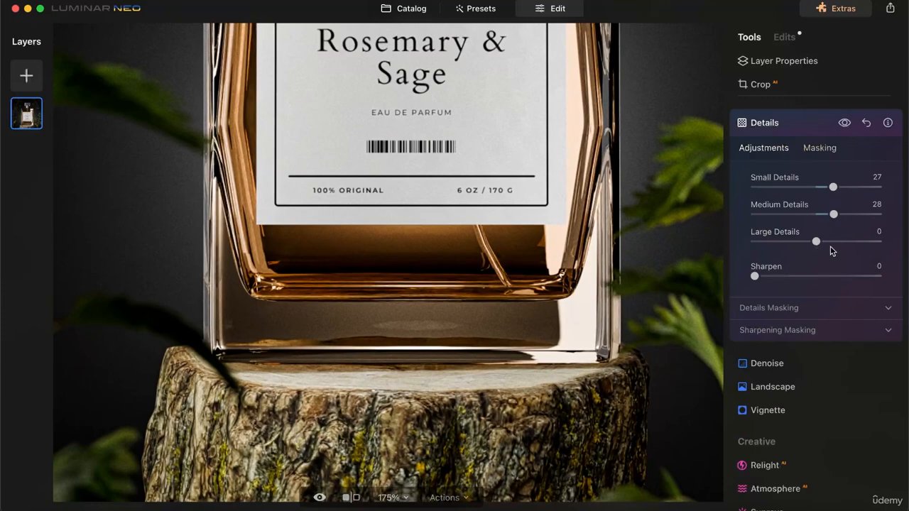
drag(823, 250, 836, 249)
scroll(481, 309, down, 5)
scroll(481, 309, down, 1)
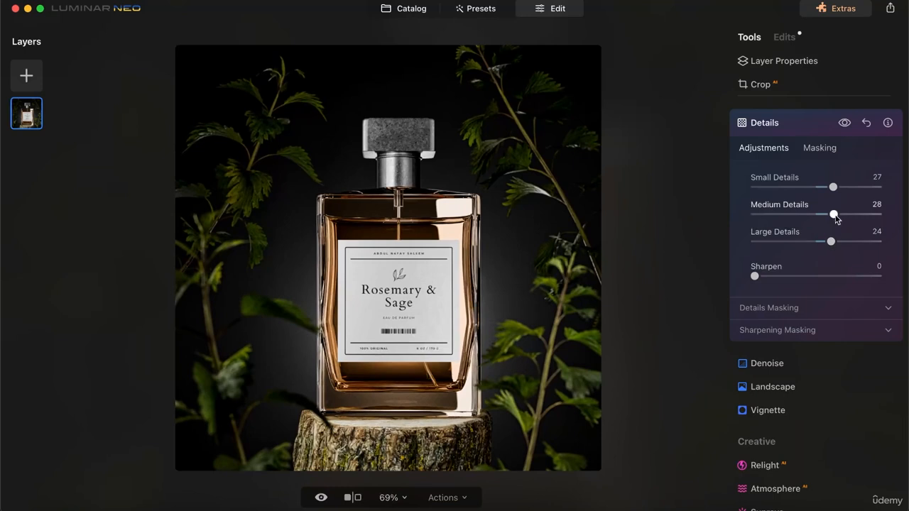
Reduce Small, Medium and Large Details to 15 each and compare the photo with its unedited version.
drag(833, 214, 830, 187)
drag(877, 231, 874, 231)
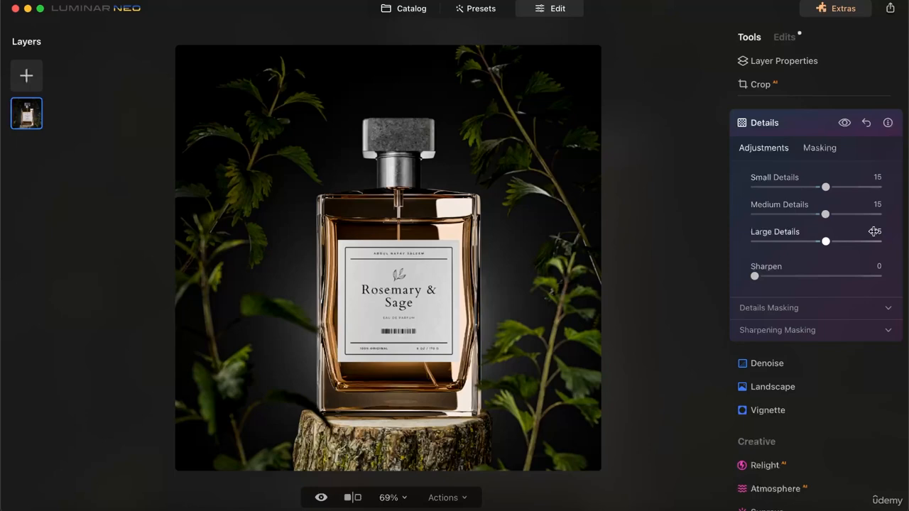
scroll(525, 345, up, 5)
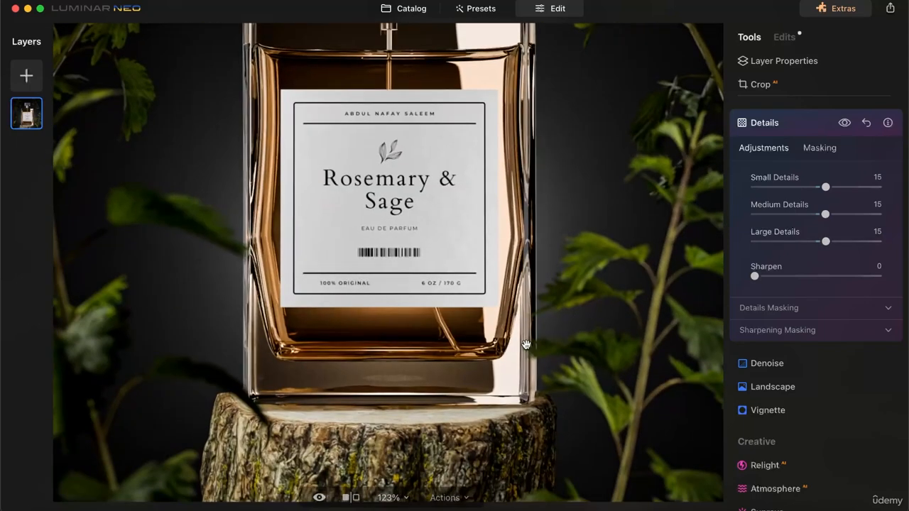
scroll(525, 345, down, 8)
scroll(525, 345, up, 4)
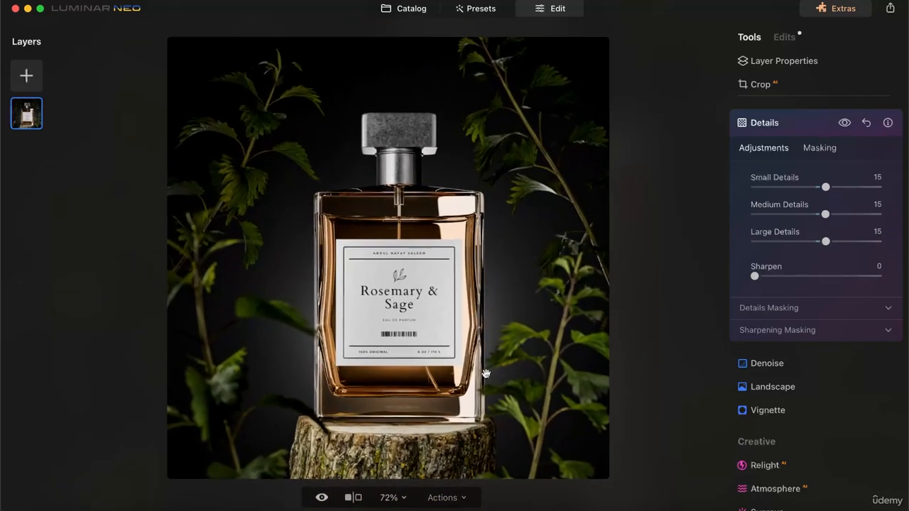
click(322, 498)
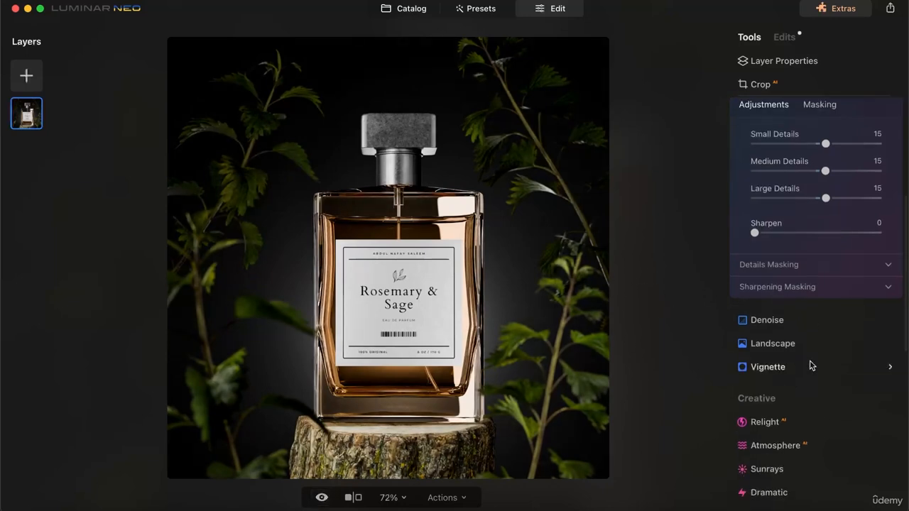
Export the edited photo to the Desktop as an sRGB JPEG named perfume_course-edited at quality 100.
scroll(811, 365, up, 5)
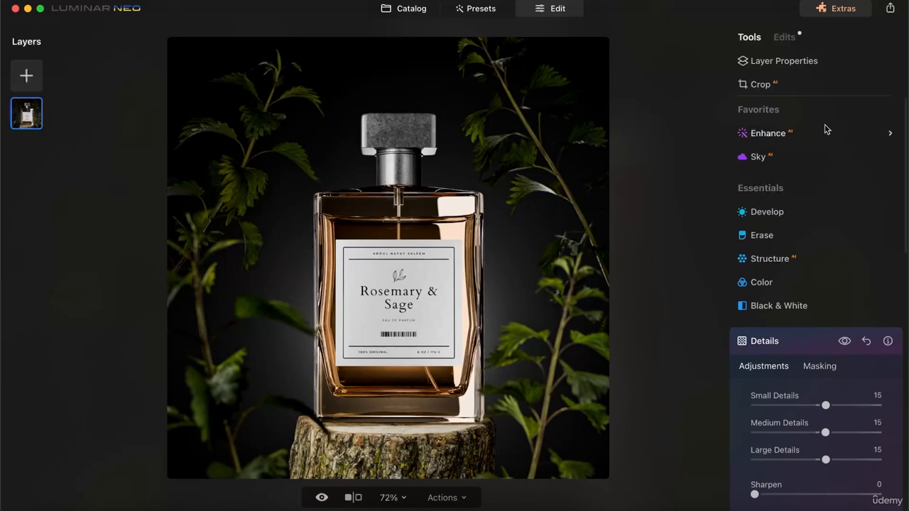
right_click(362, 279)
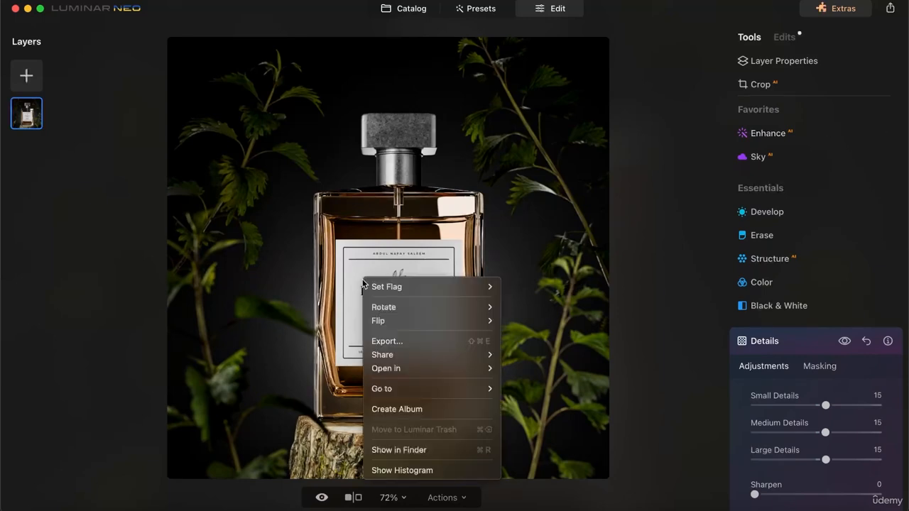
click(389, 341)
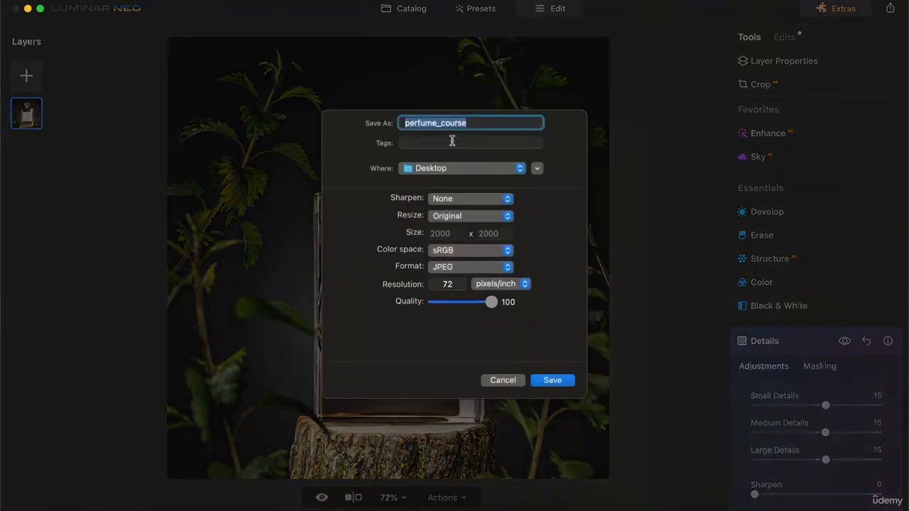
click(474, 122)
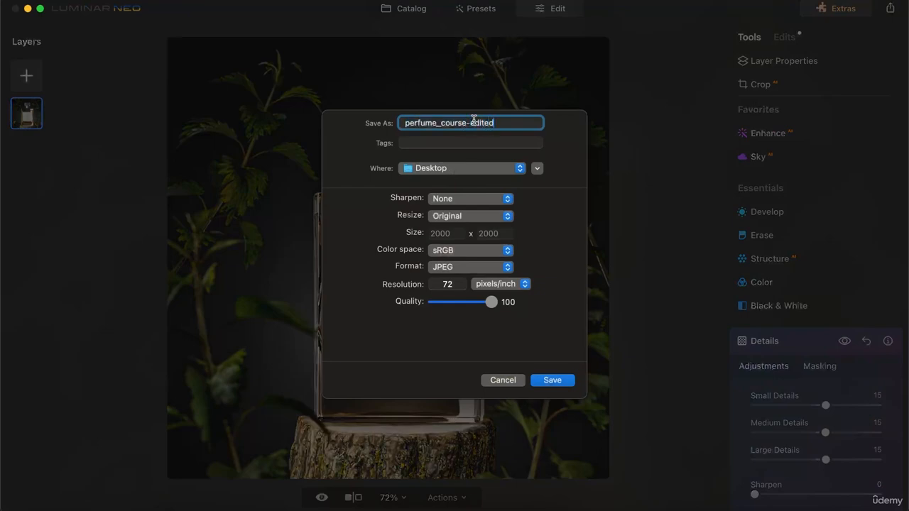
click(547, 381)
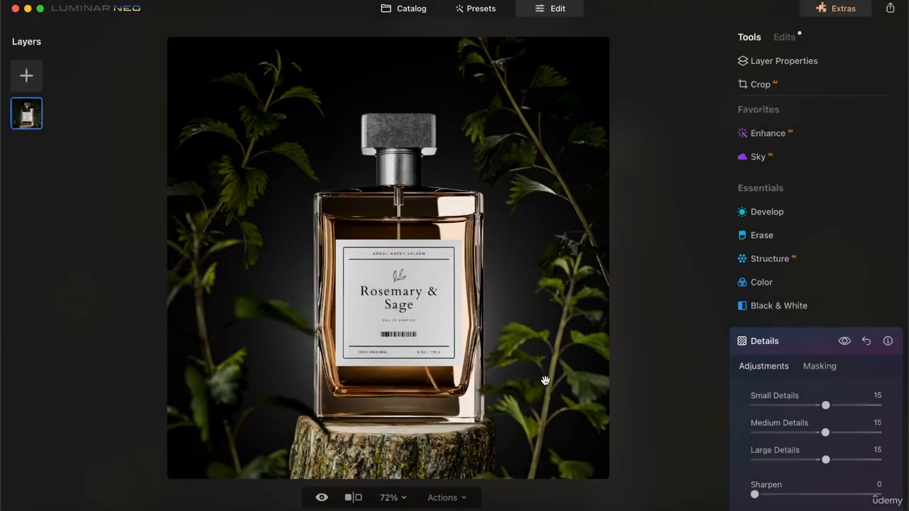